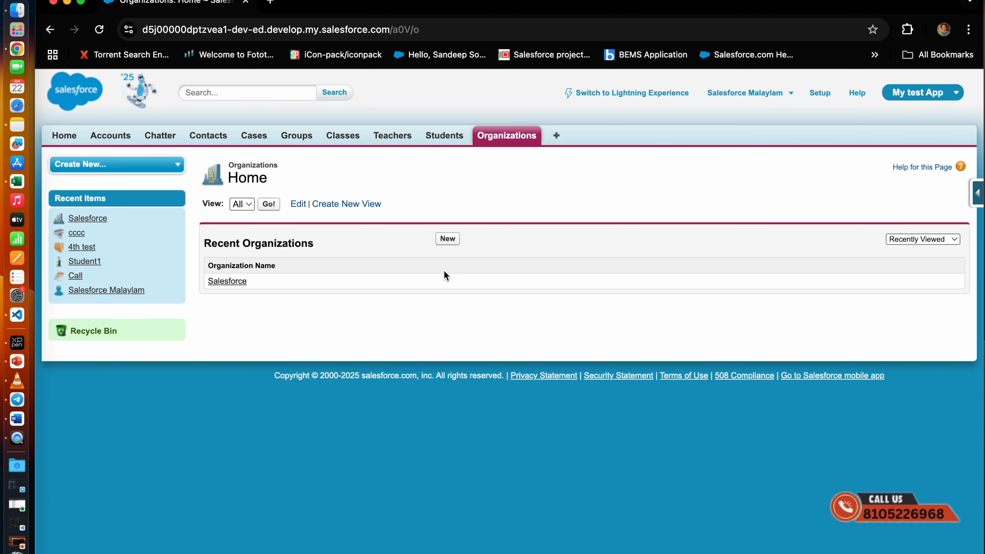
Step: Search all records for "Salesforce", decline the guided tour offer, and review the results across the object list
left_click(223, 281)
left_click(255, 98)
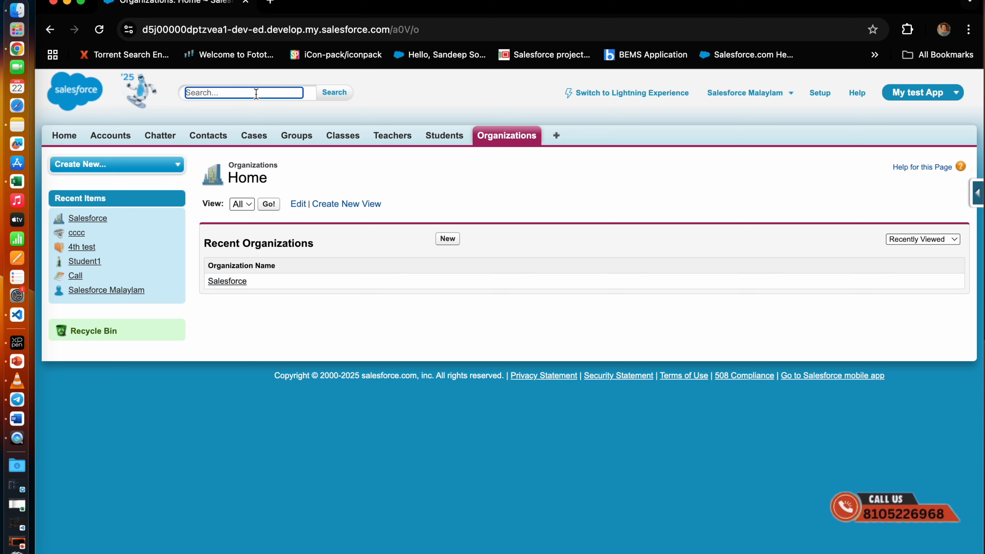
type("Salesforce")
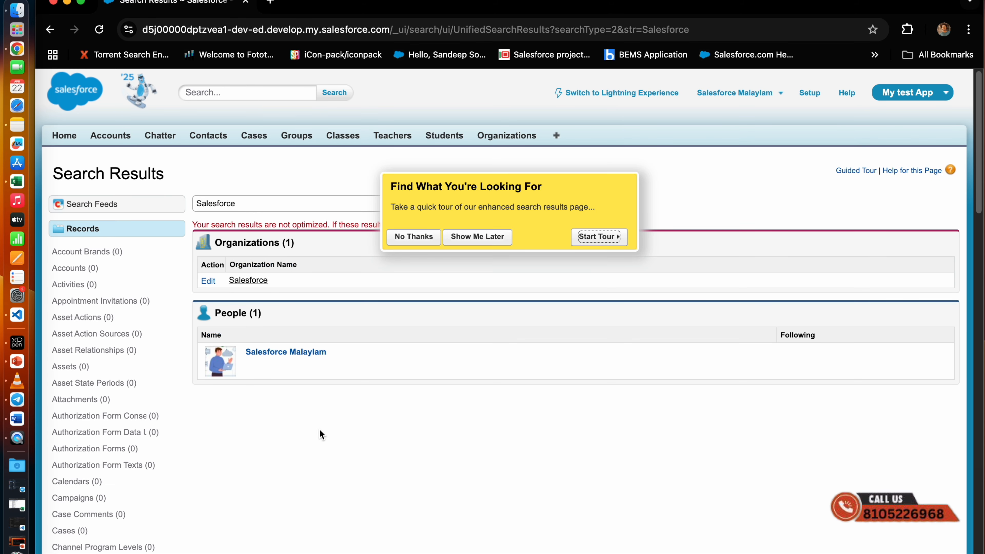
left_click(430, 238)
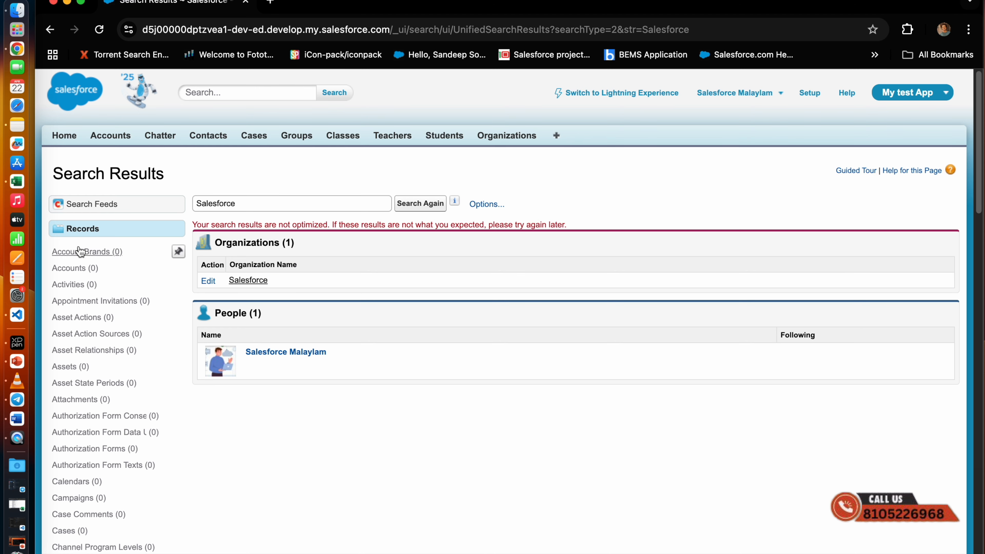
scroll(89, 310, "down", 10)
scroll(90, 312, "down", 20)
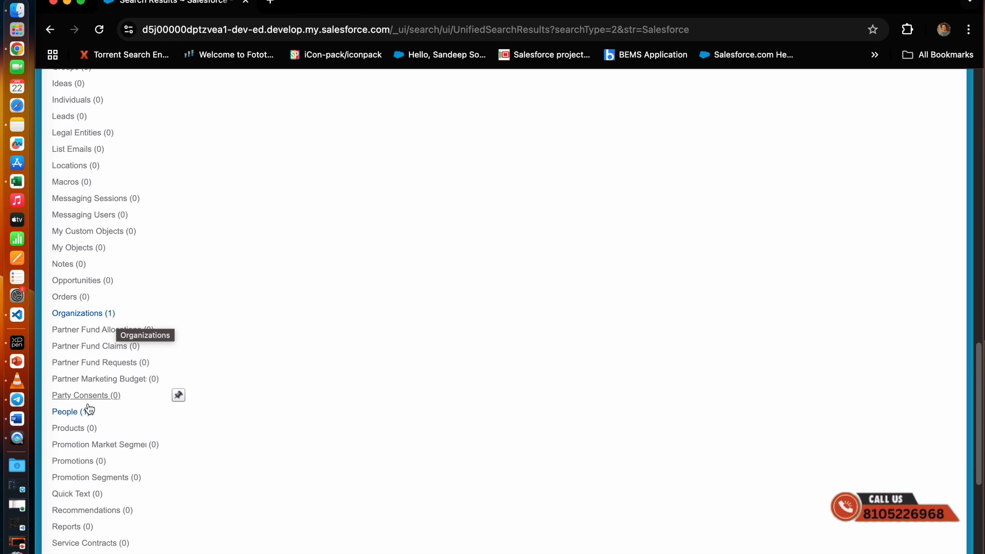
scroll(106, 357, "up", 1)
scroll(105, 357, "up", 20)
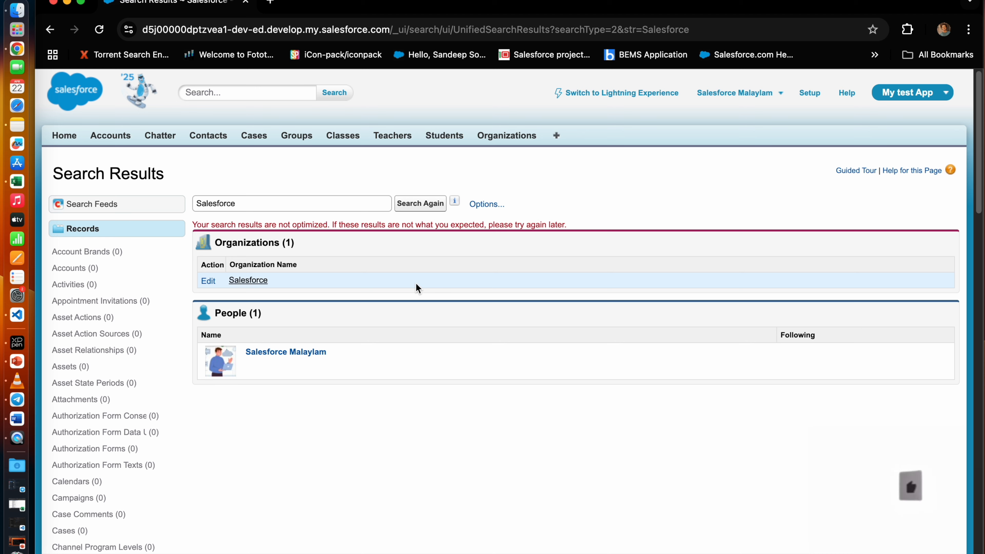
Step: Go to the Organizations home page and open the Organization custom object's definition at its search layouts
left_click(513, 137)
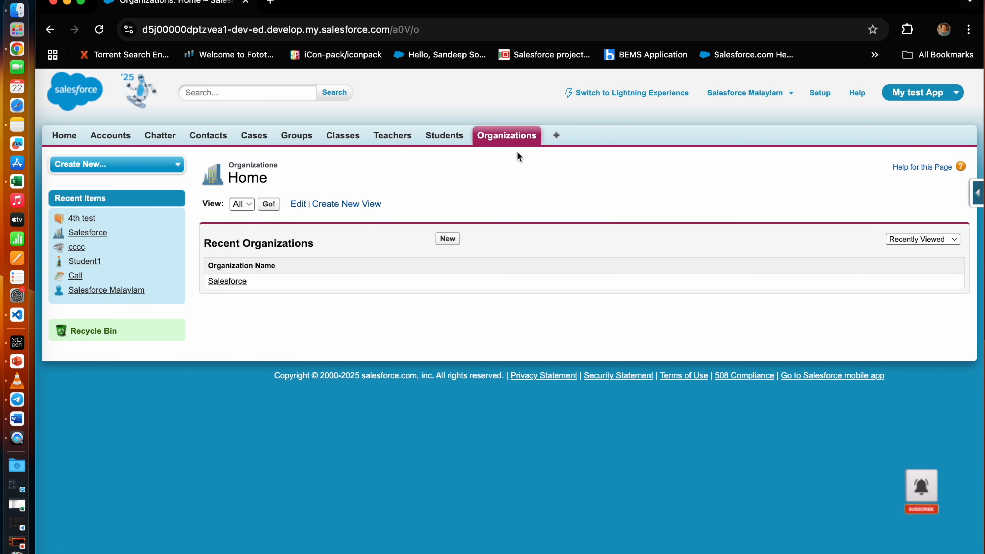
left_click(977, 192)
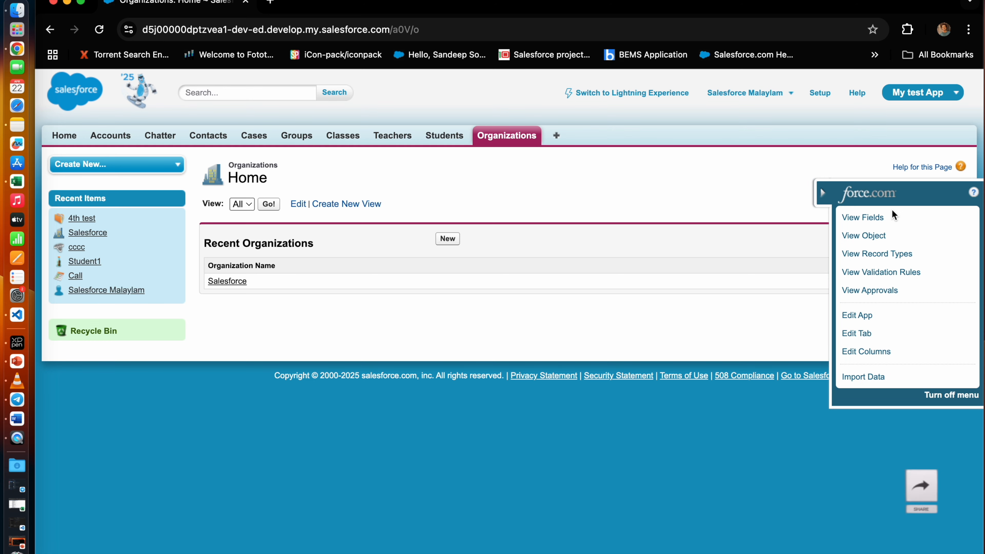
left_click(877, 235)
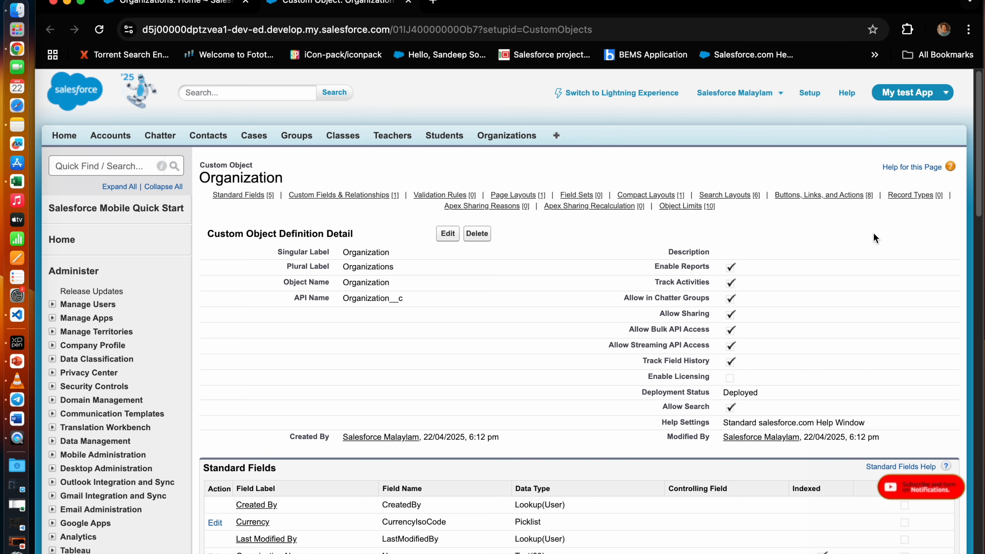
scroll(793, 392, "down", 7)
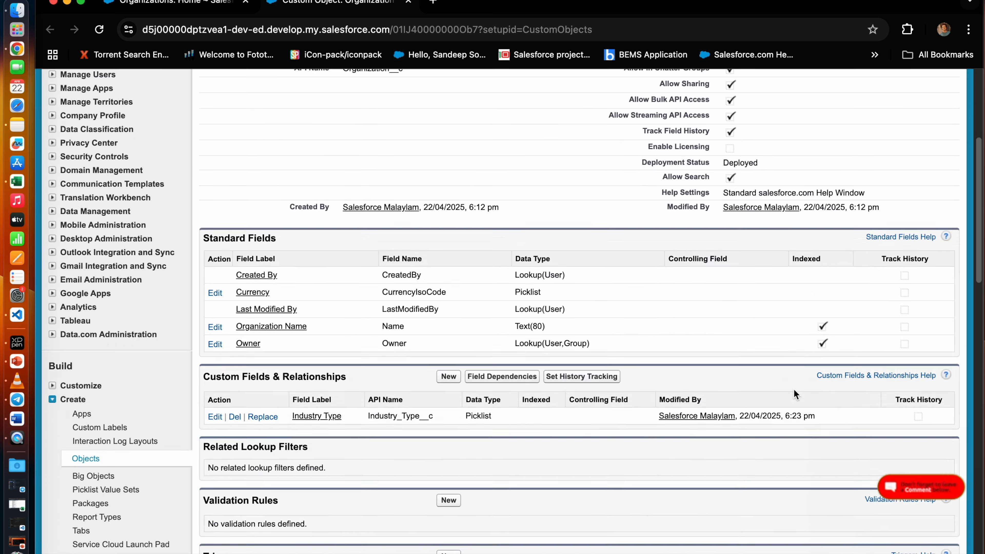
scroll(794, 390, "down", 9)
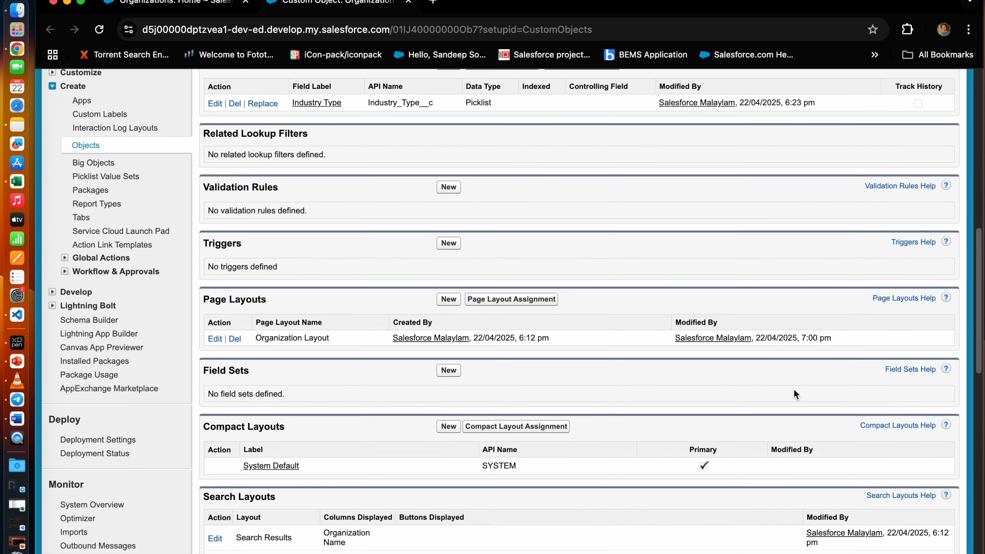
scroll(794, 393, "down", 3)
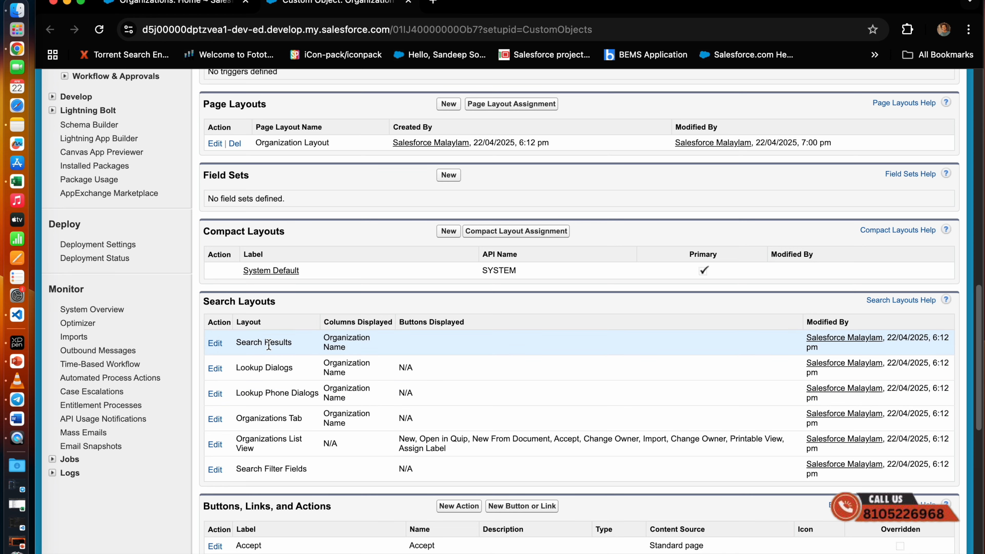
Step: Edit the Organization object's Search Results layout, adding Industry Type and Created By to the selected fields
left_click(219, 343)
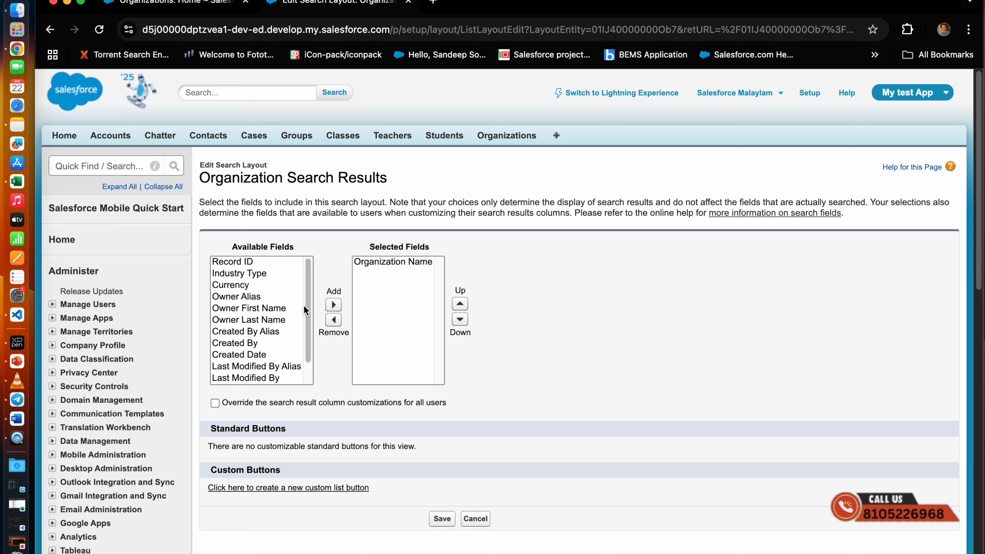
mouse_move(308, 300)
left_mouse_down()
mouse_move(305, 315)
mouse_move(309, 294)
left_mouse_up()
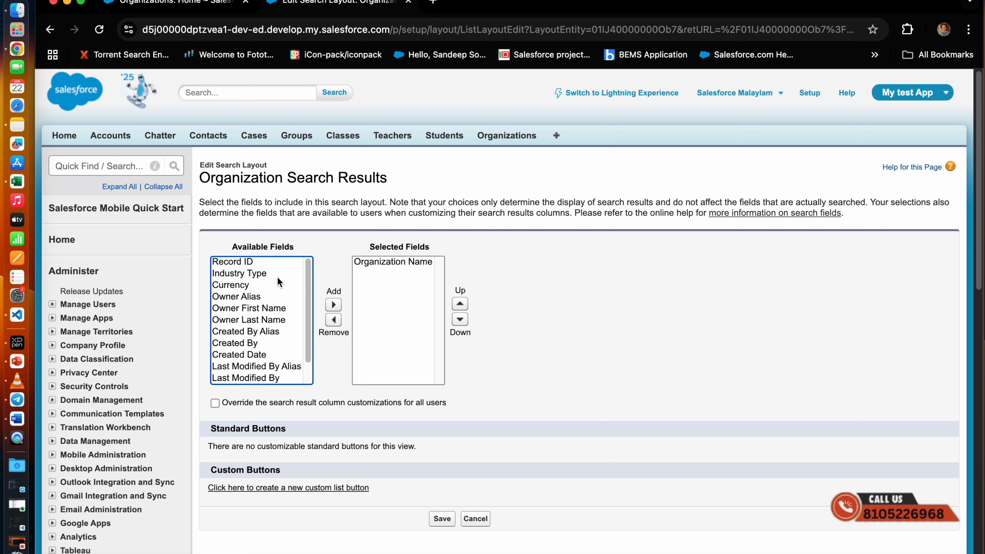
left_click(263, 274)
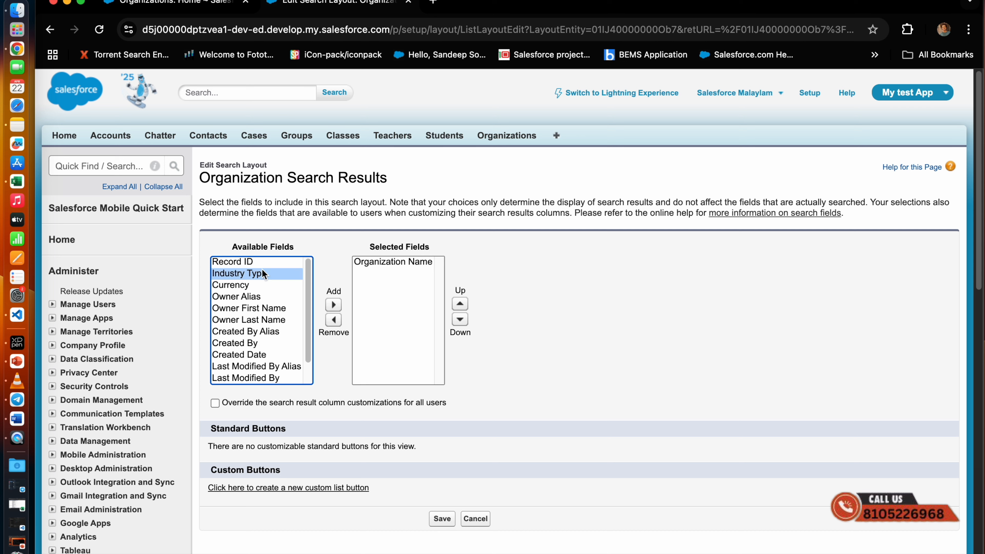
left_click(332, 305)
mouse_move(303, 300)
left_mouse_down()
mouse_move(305, 309)
mouse_move(305, 287)
left_mouse_up()
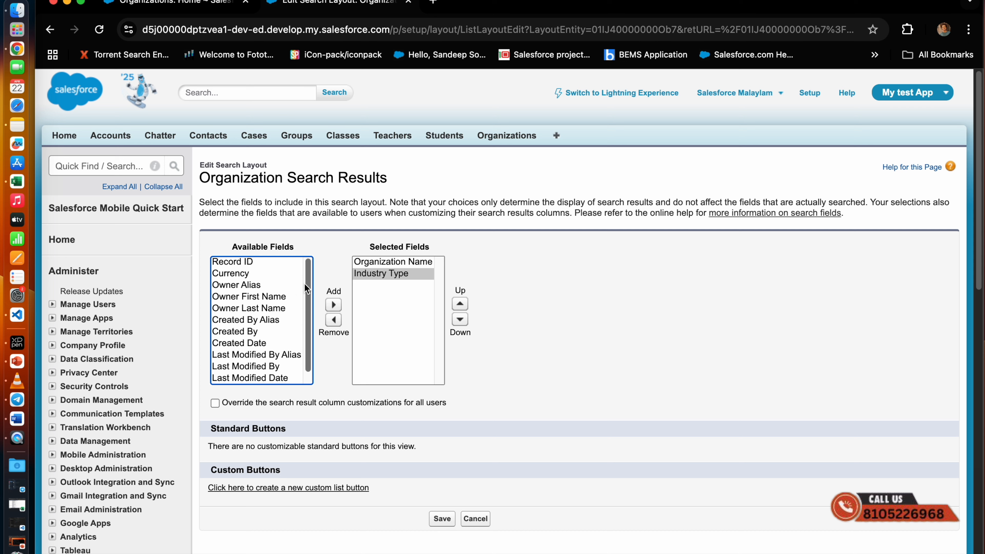
left_click(252, 331)
left_click(333, 304)
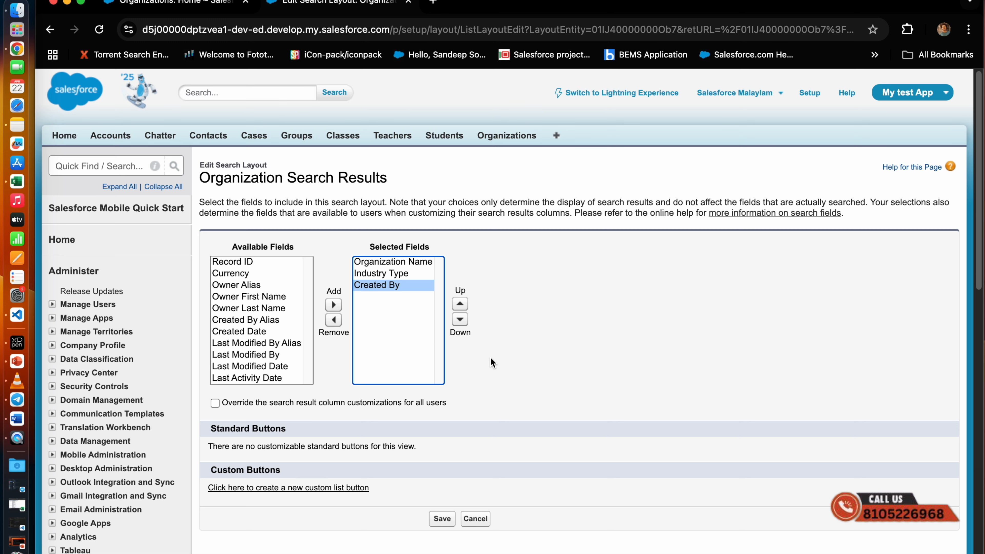
Step: Try placing Created By above Industry Type in the selected fields, and return it to the end of the list
left_click(459, 303)
left_click(459, 304)
double_click(459, 332)
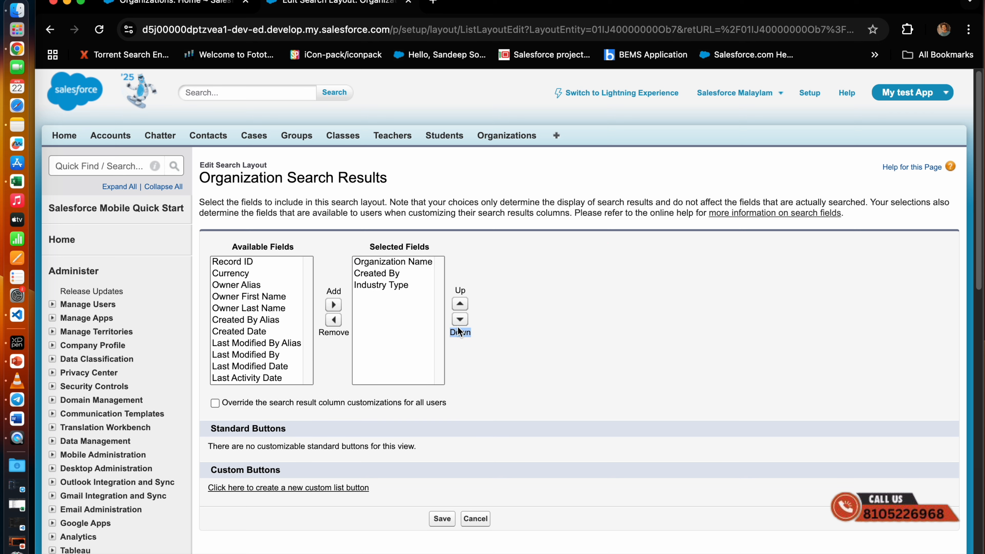
left_click(366, 274)
left_click(460, 319)
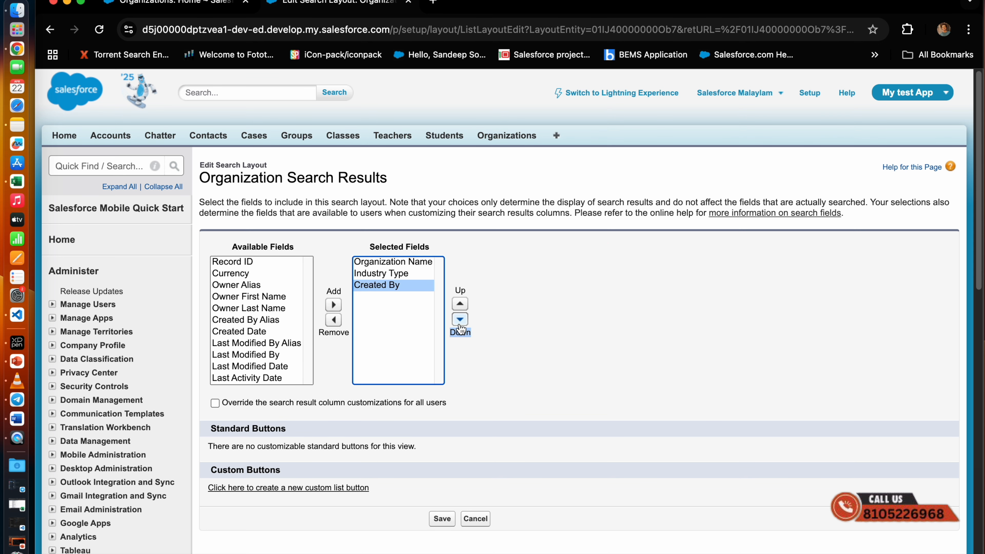
Step: Save the Organization Search Results layout
scroll(589, 370, "down", 1)
left_click(440, 498)
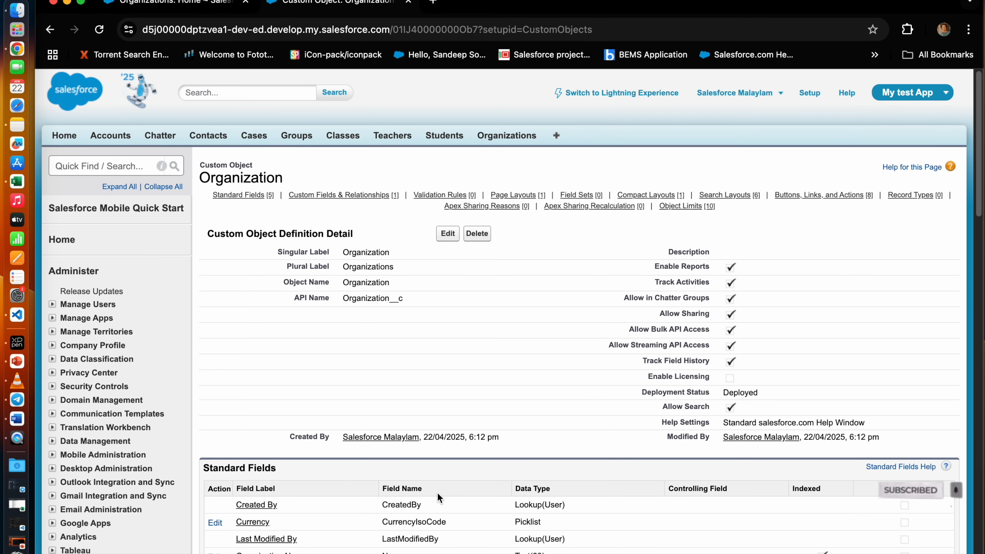
Step: Run the global search for "Salesforce" again and examine the columns displayed in the Organizations results
left_click(236, 93)
type("Salesforce")
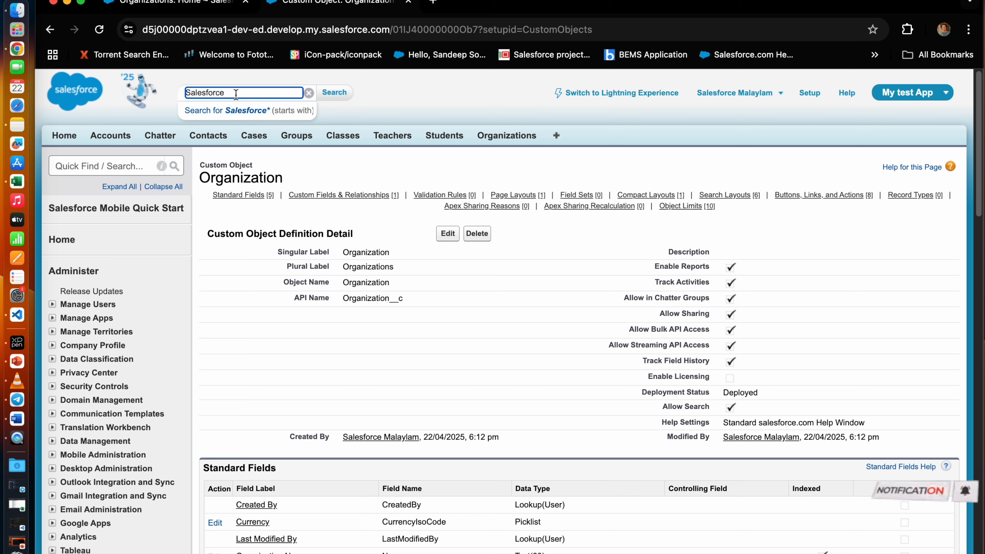
key("Return")
scroll(306, 328, "down", 4)
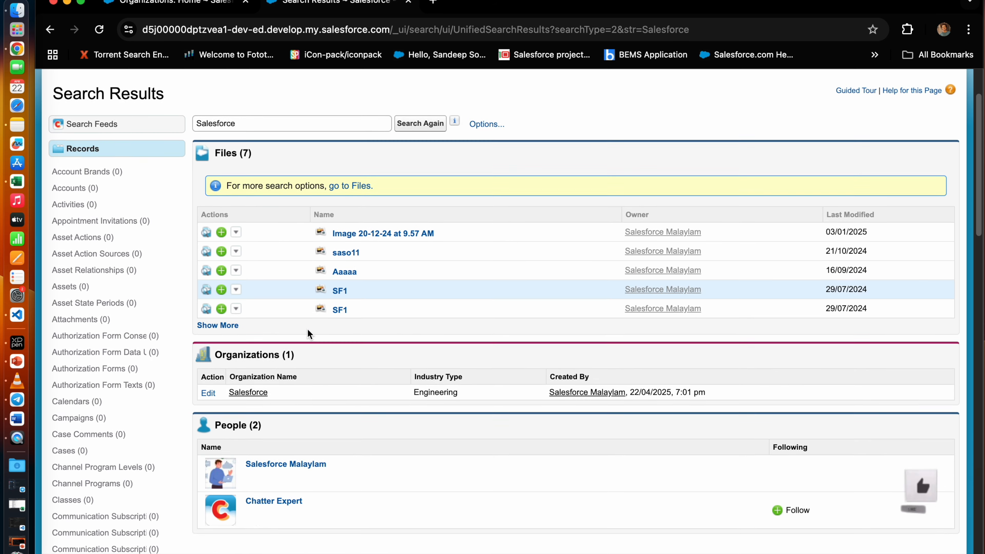
scroll(327, 331, "down", 1)
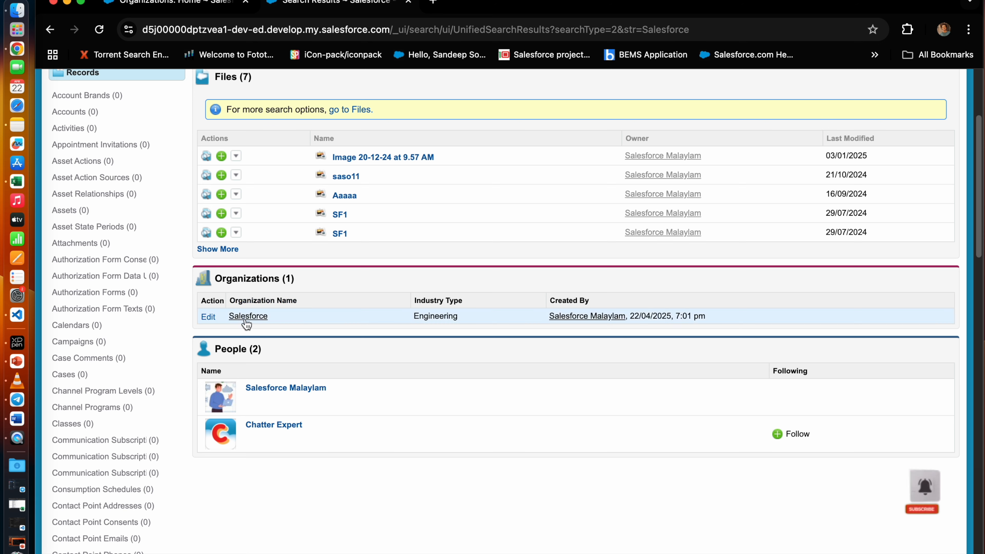
scroll(264, 314, "down", 2)
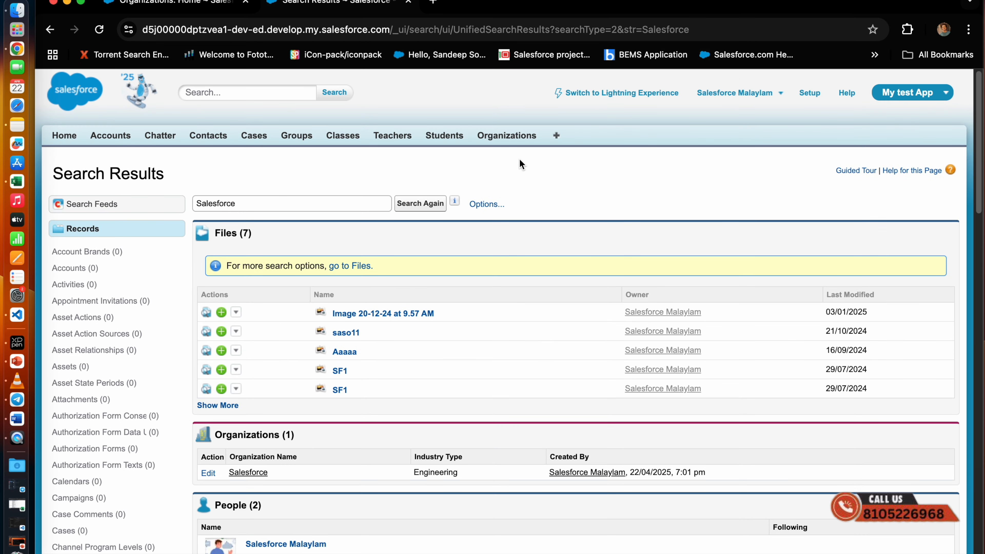
Step: Check the Organizations home page list, and reopen the Organization object's definition at the Search Layouts section
left_click(506, 136)
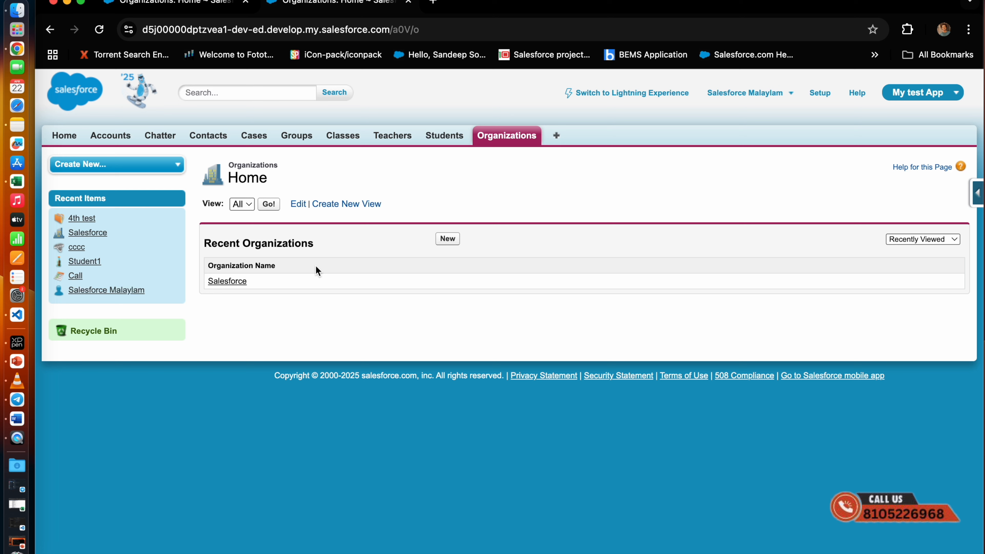
left_click(977, 193)
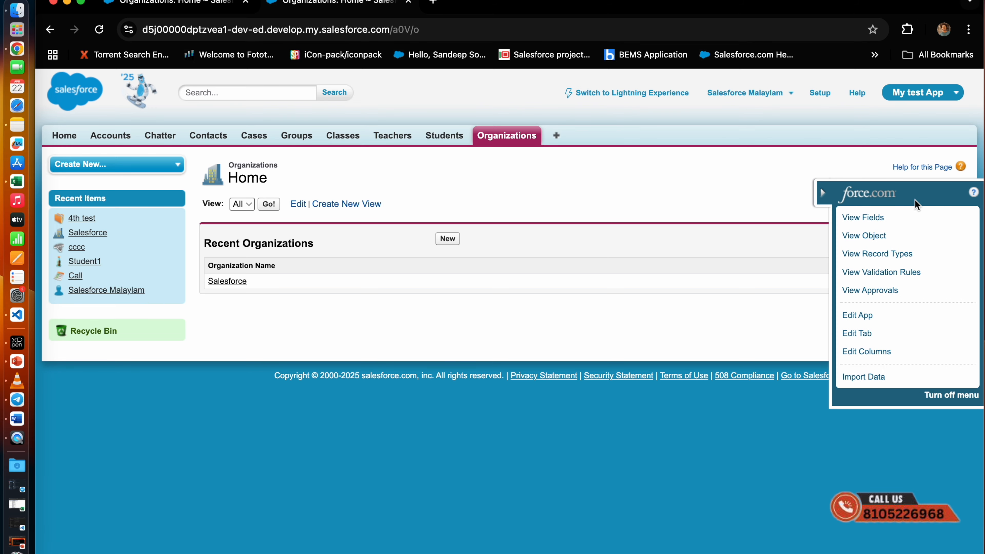
left_click(877, 239)
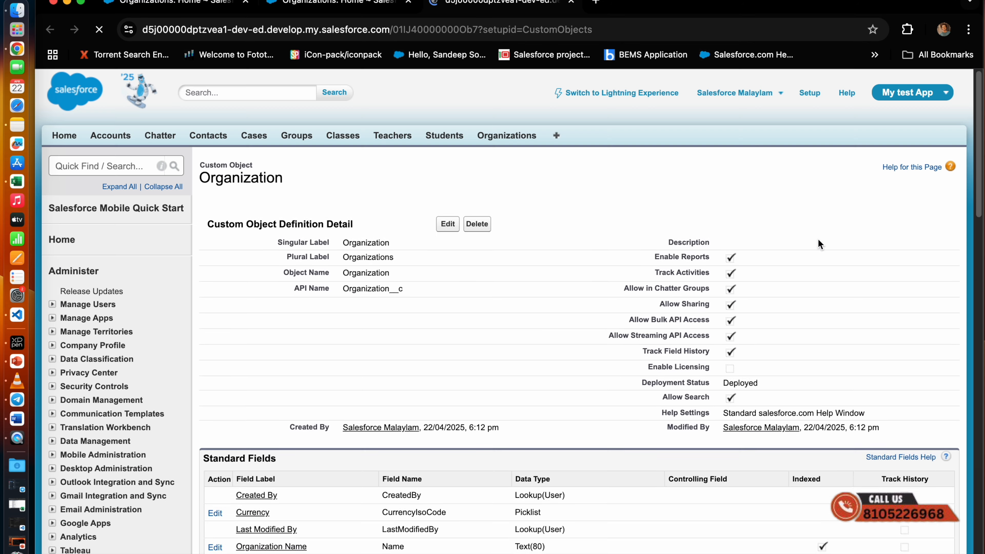
scroll(484, 384, "down", 5)
scroll(487, 384, "down", 5)
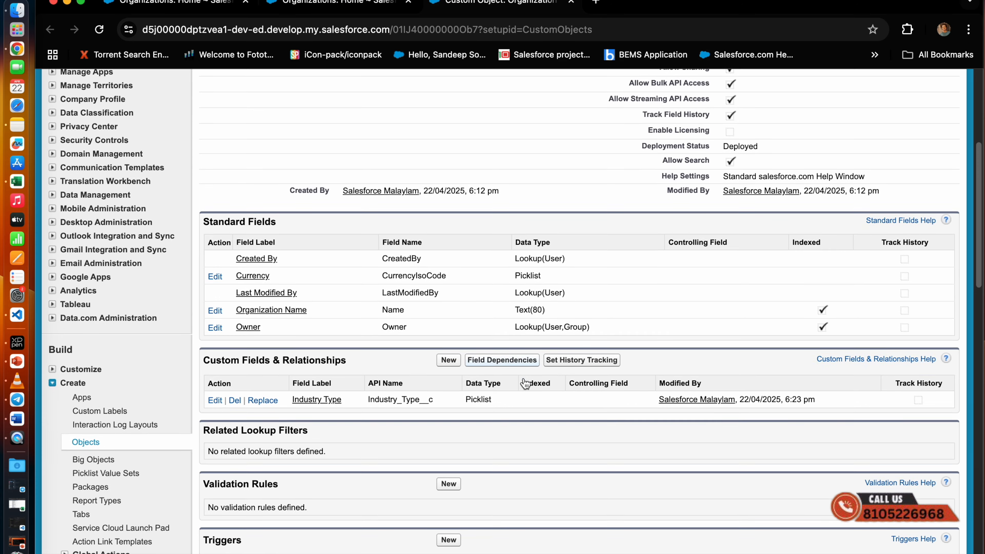
scroll(524, 377, "down", 10)
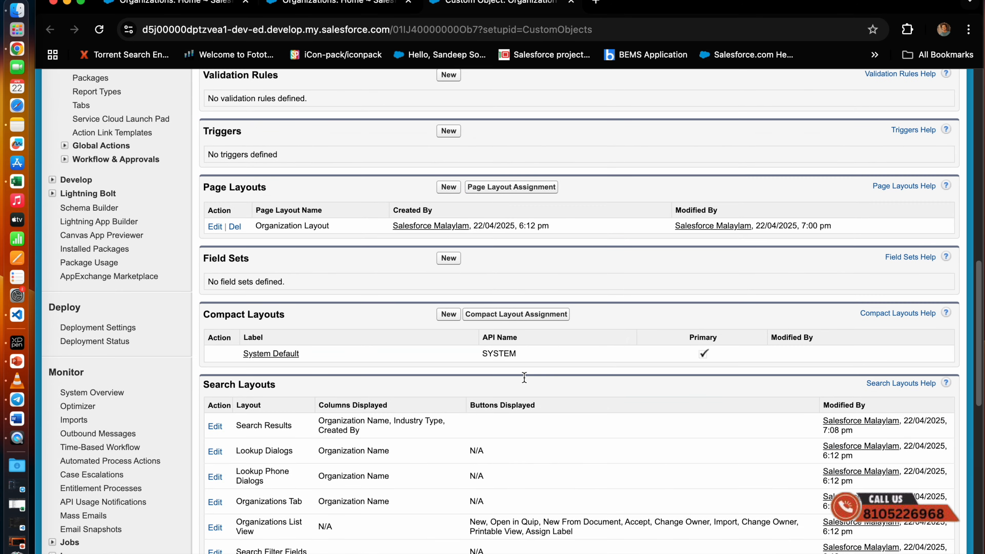
scroll(530, 376, "down", 1)
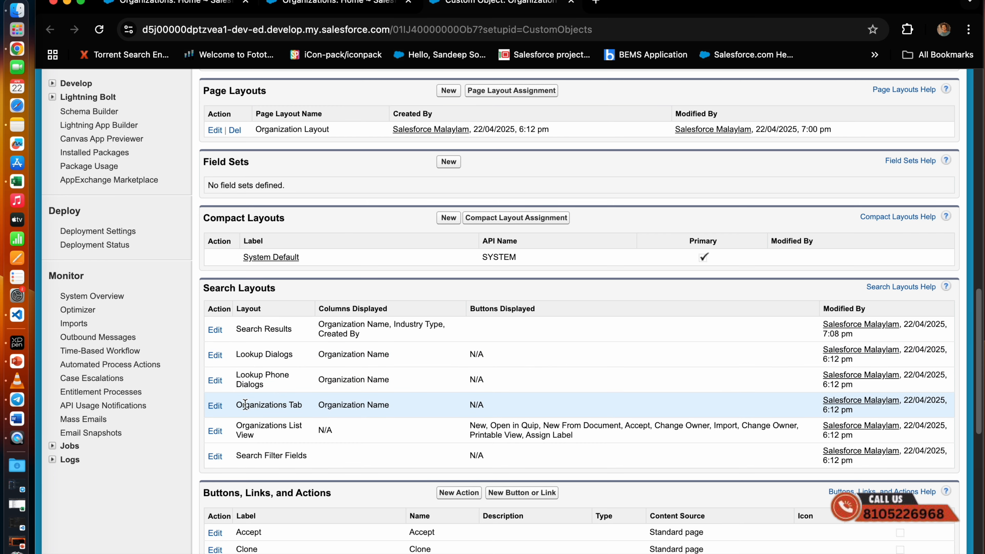
Step: Edit the Organizations Tab search layout, adding Currency and Created By to the selected fields
left_click(216, 405)
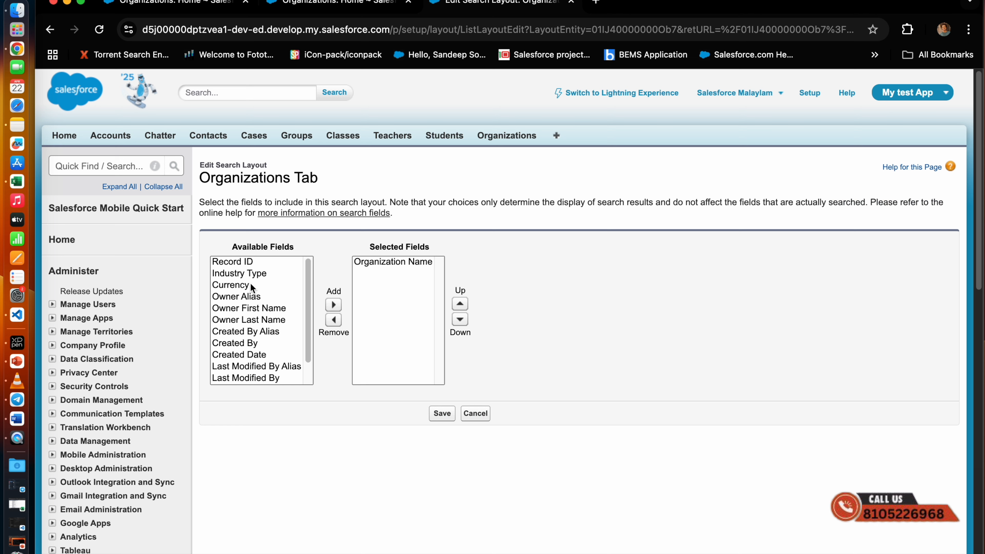
scroll(268, 316, "down", 2)
scroll(258, 310, "up", 2)
left_click(241, 285)
left_click(333, 305)
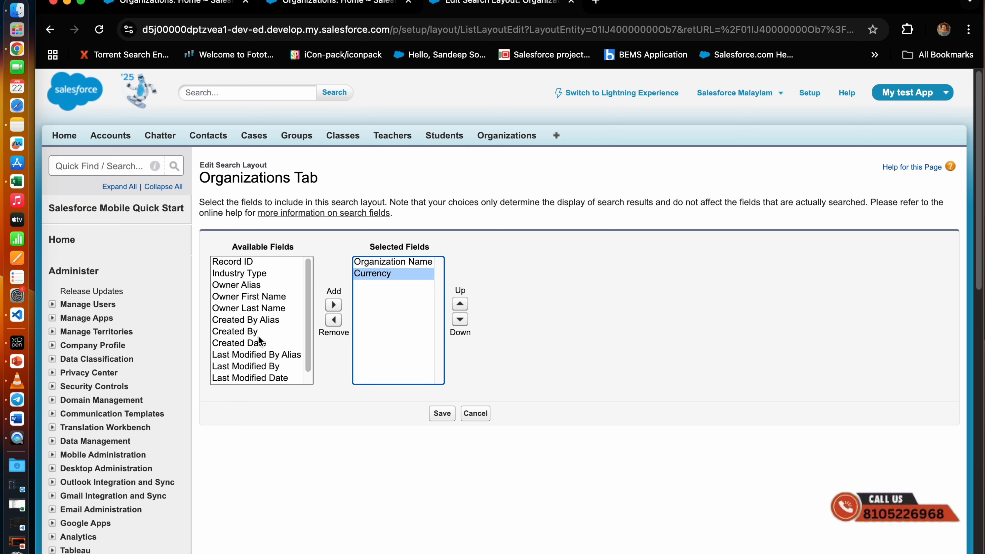
left_click(254, 334)
left_click(333, 304)
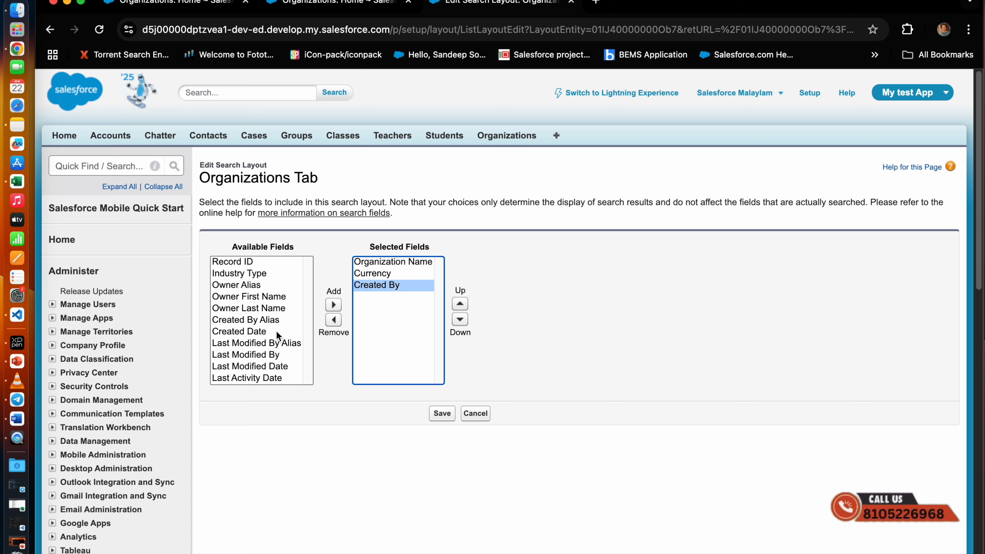
Step: Add Industry Type to the Organizations Tab layout and position it directly below Organization Name
scroll(276, 330, "down", 1)
left_click(262, 268)
left_click(333, 299)
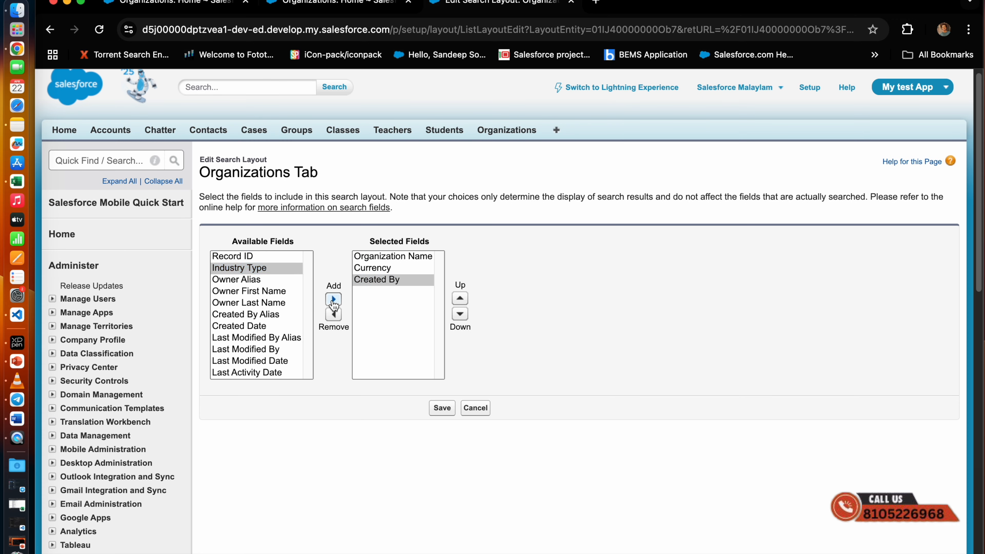
left_click(460, 298)
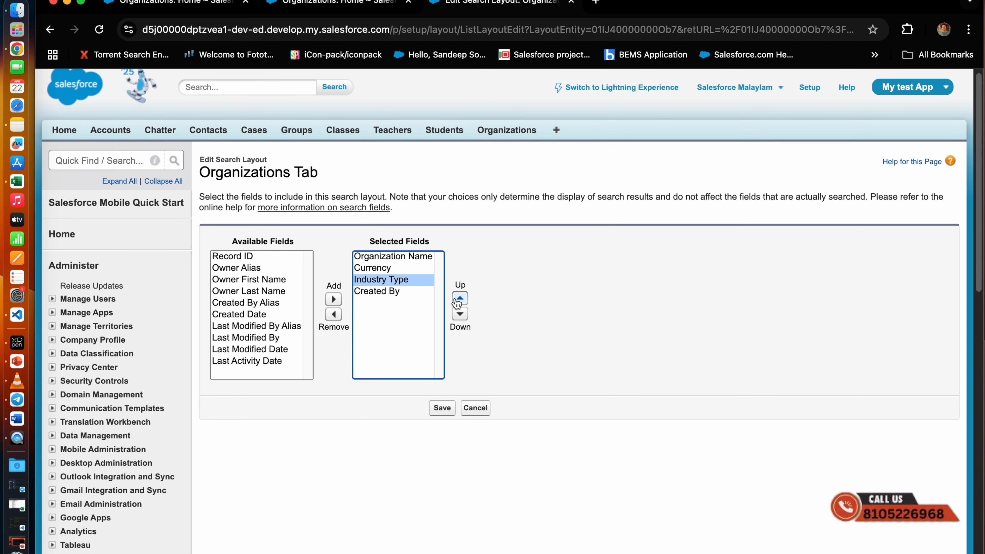
left_click(459, 298)
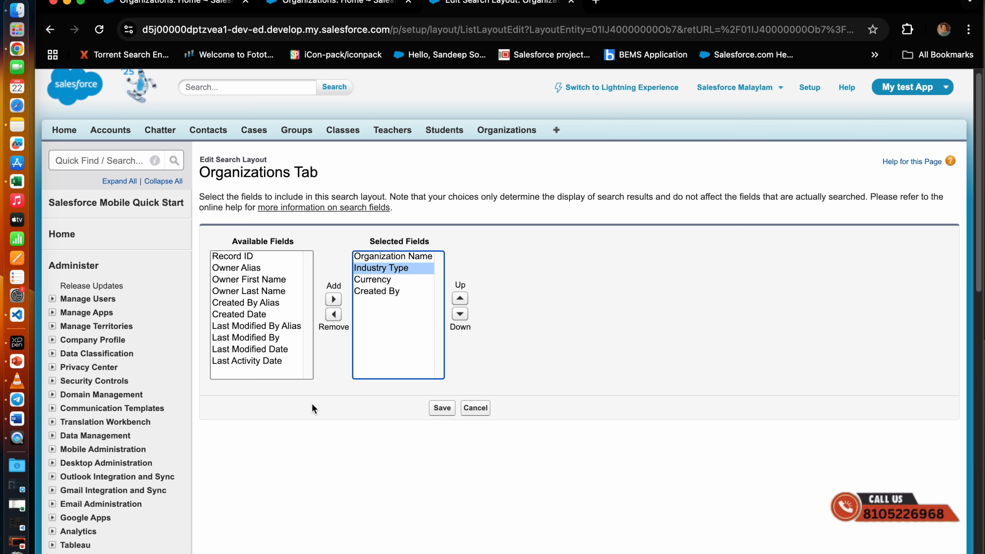
Step: Save the Organizations Tab layout and check the columns on the Organizations home list
left_click(441, 407)
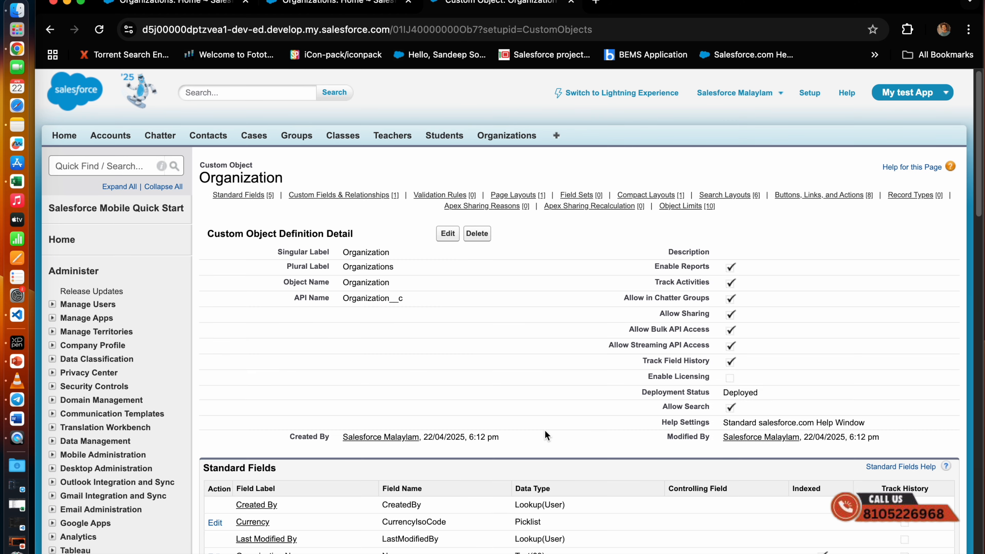
left_click(490, 135)
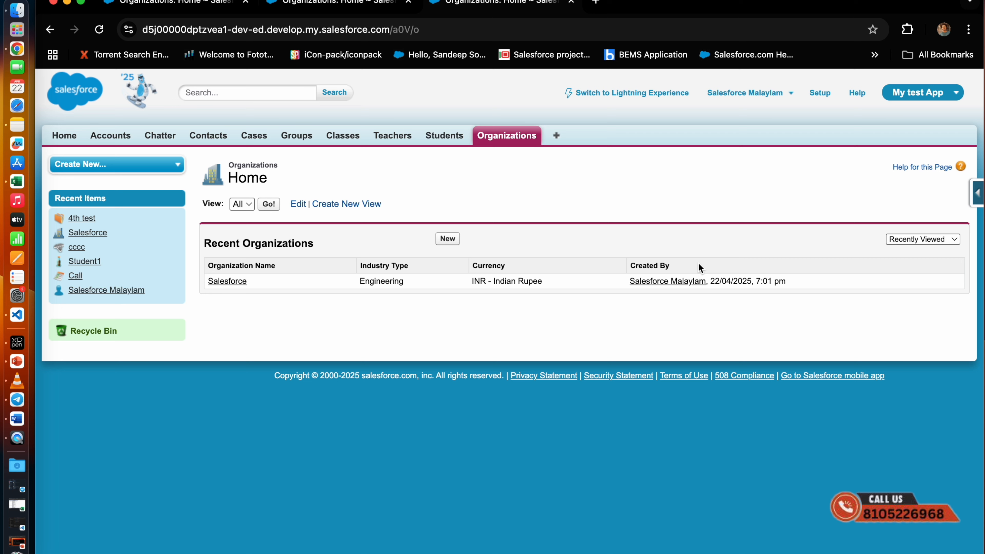
Step: Create an organization named HDFC with Industry Type Banking, and return to the Organizations home list
left_click(449, 239)
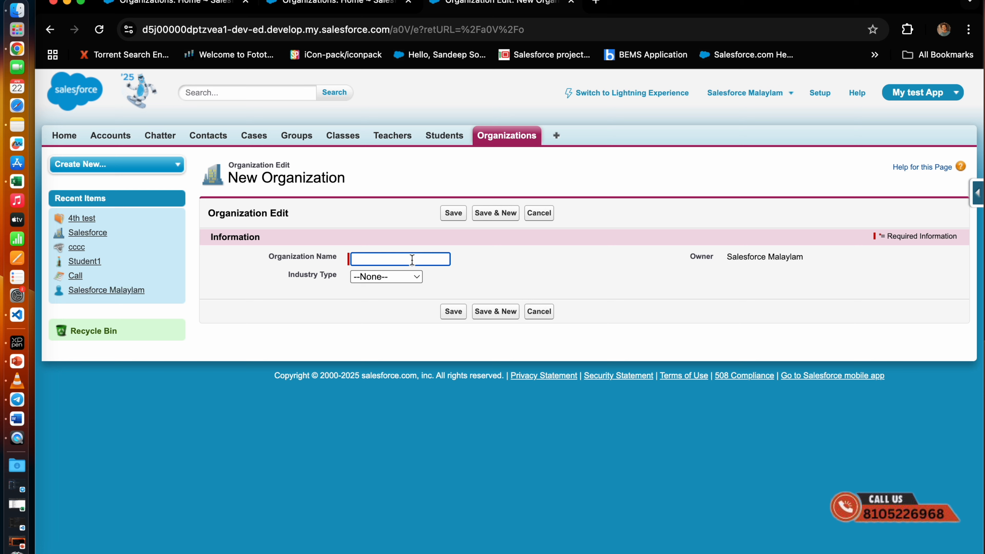
type("HDFC")
left_click(396, 276)
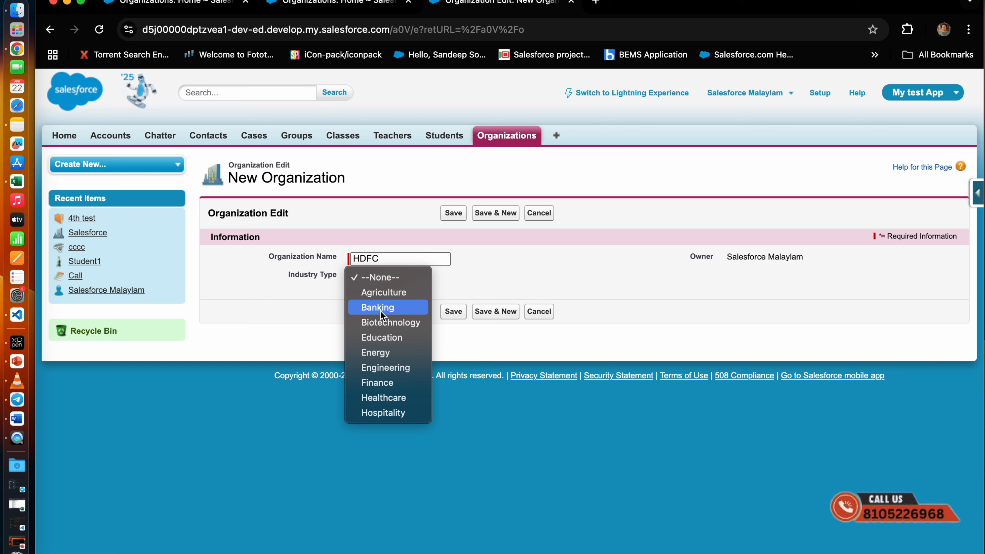
left_click(387, 310)
left_click(442, 312)
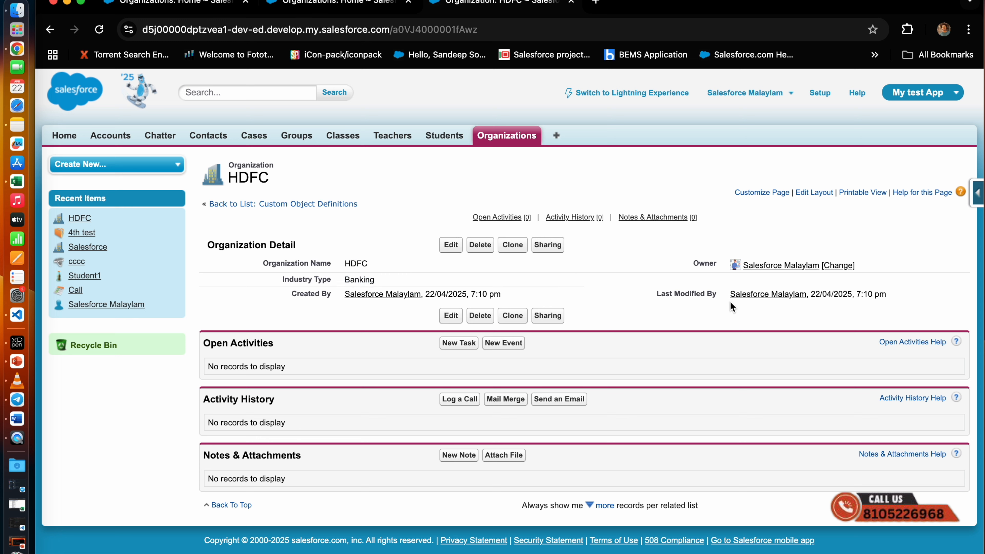
left_click(511, 141)
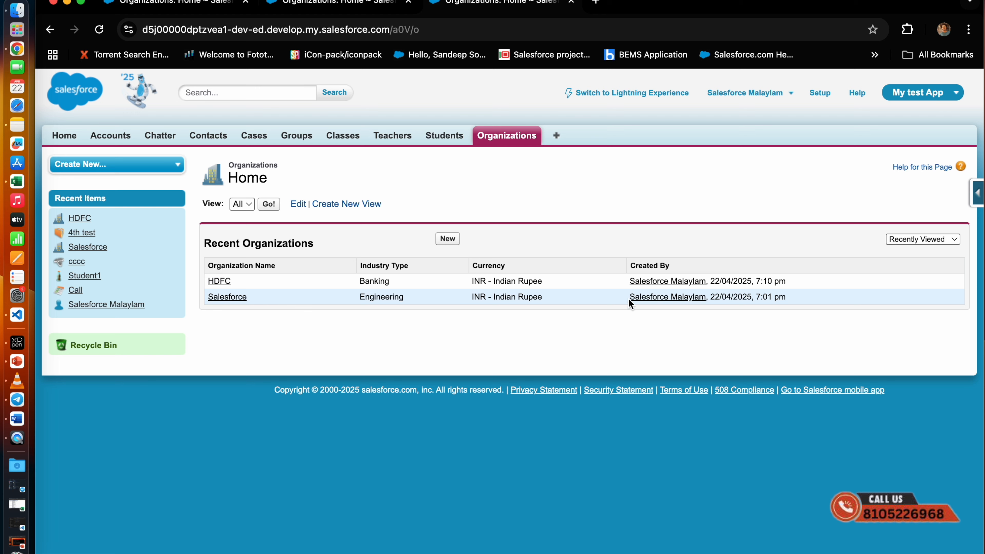
Step: From the Accounts home page, open the Account object's setup and its Search Layouts page
left_click(94, 141)
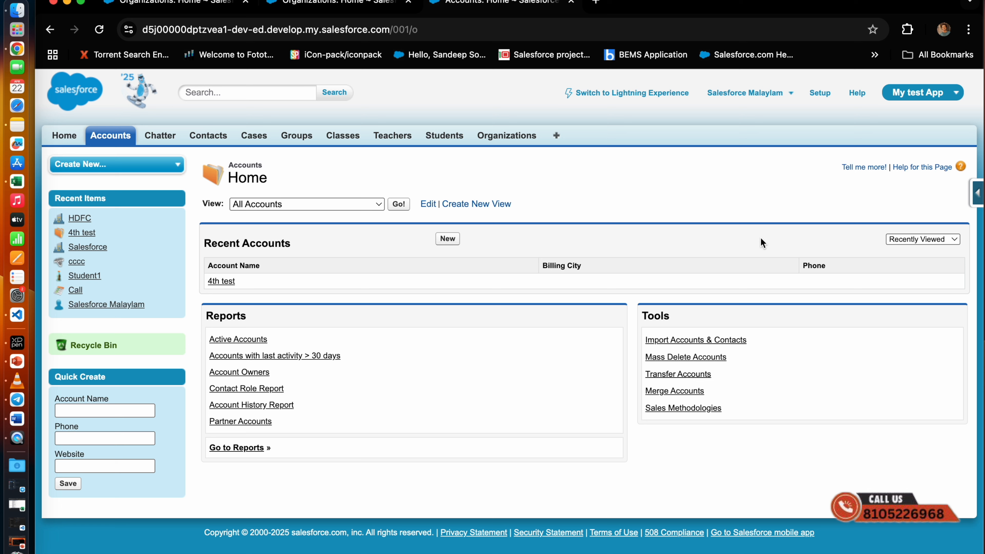
left_click(973, 196)
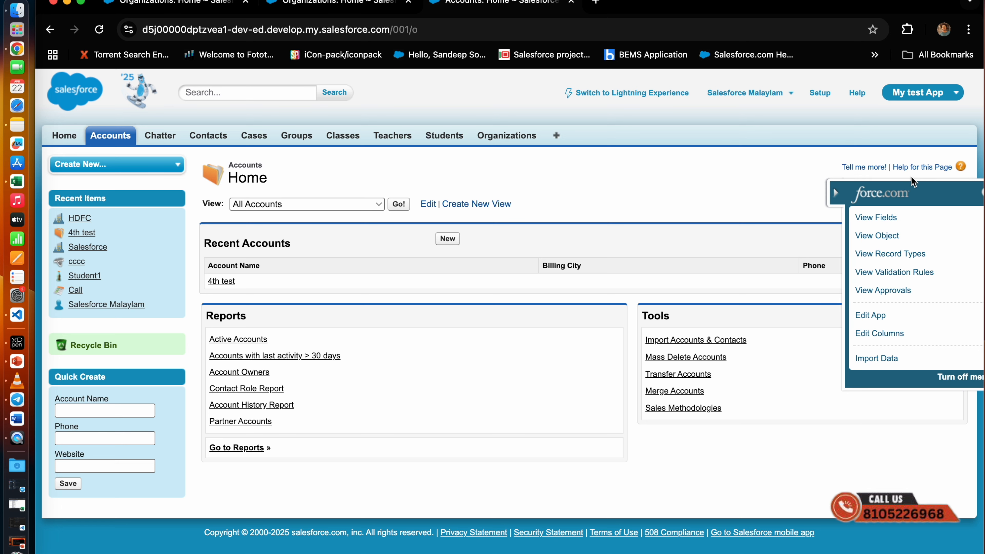
left_click(873, 233)
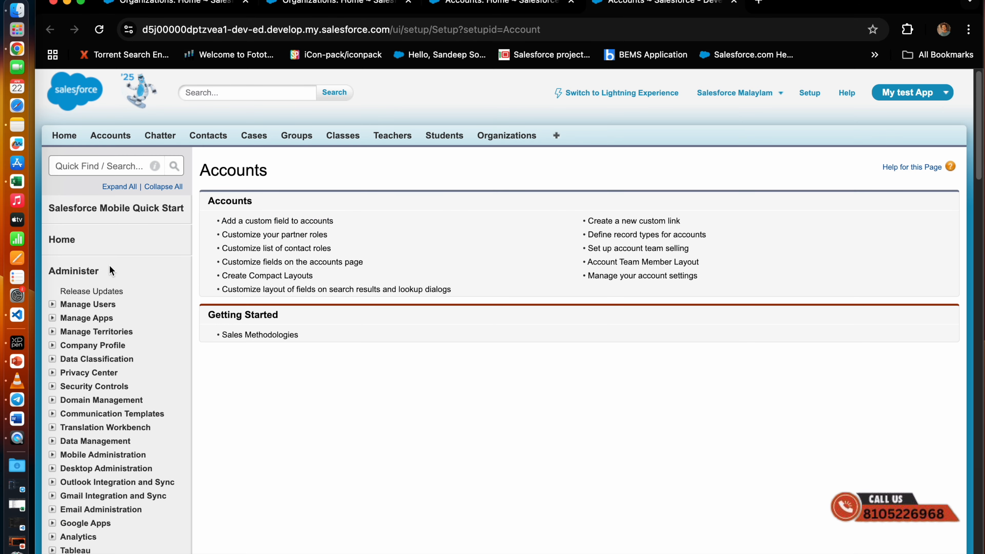
scroll(115, 312, "down", 1)
scroll(115, 311, "down", 10)
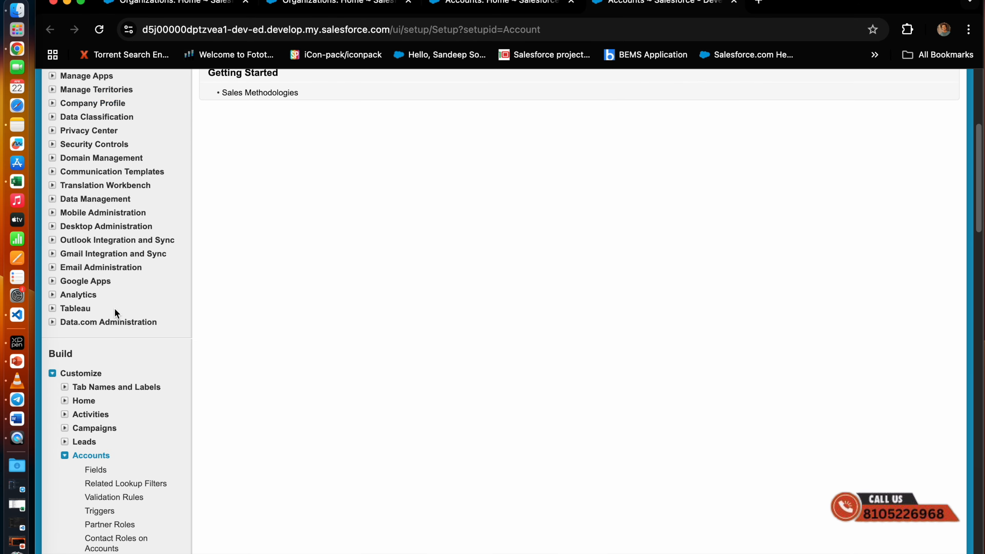
scroll(114, 308, "down", 3)
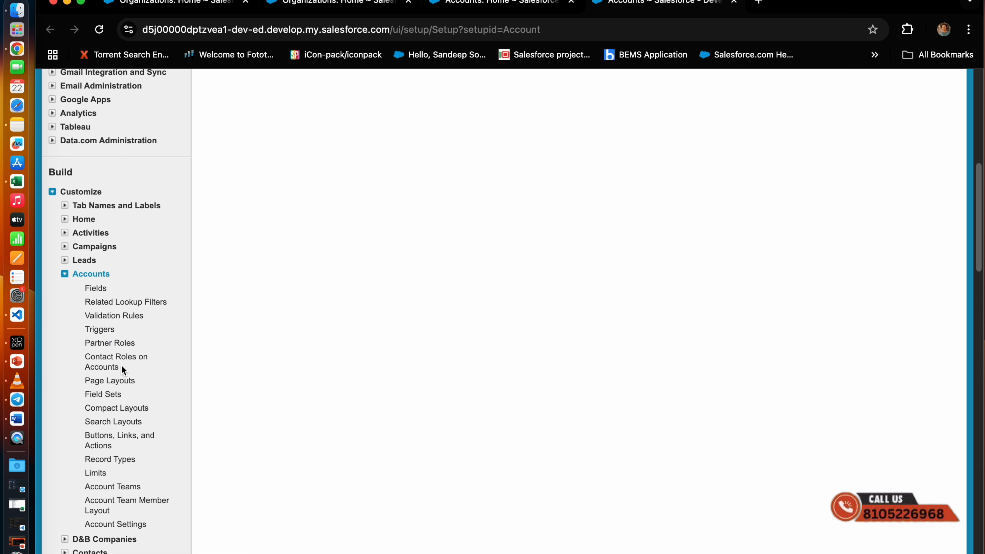
left_click(110, 422)
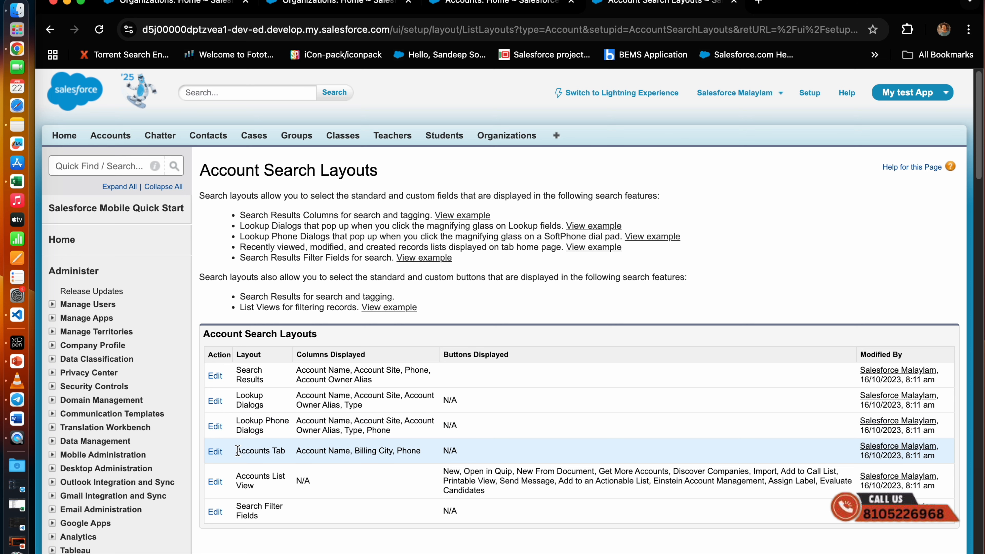
Step: Edit the Accounts Tab search layout, adding Account Number and Type to the selected fields
left_click_drag(262, 450, 216, 455)
left_click(216, 455)
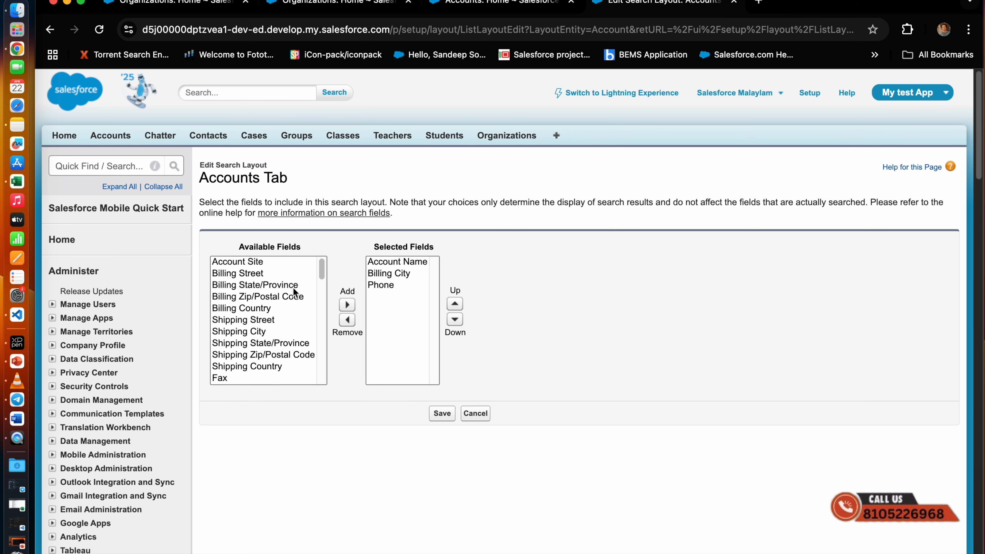
left_click(254, 310)
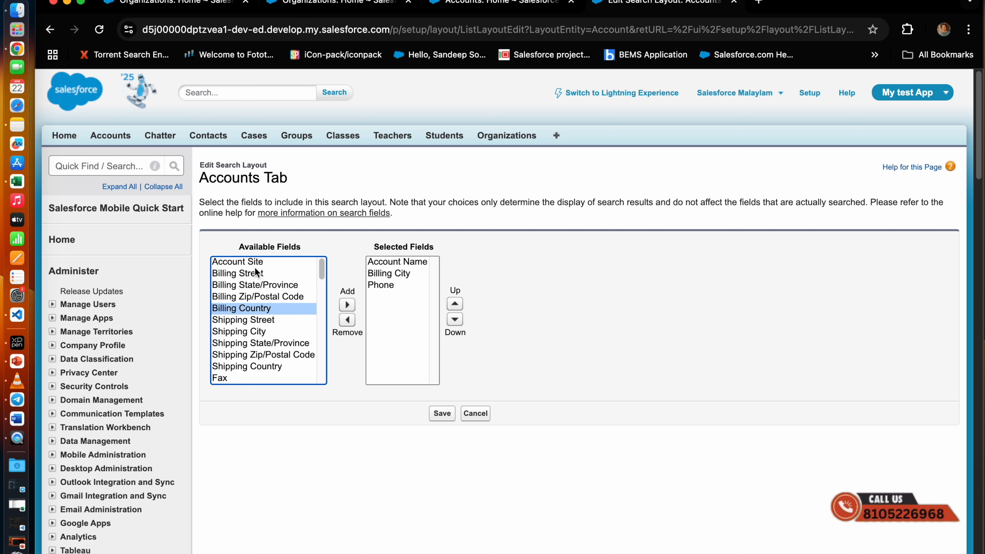
scroll(262, 280, "down", 3)
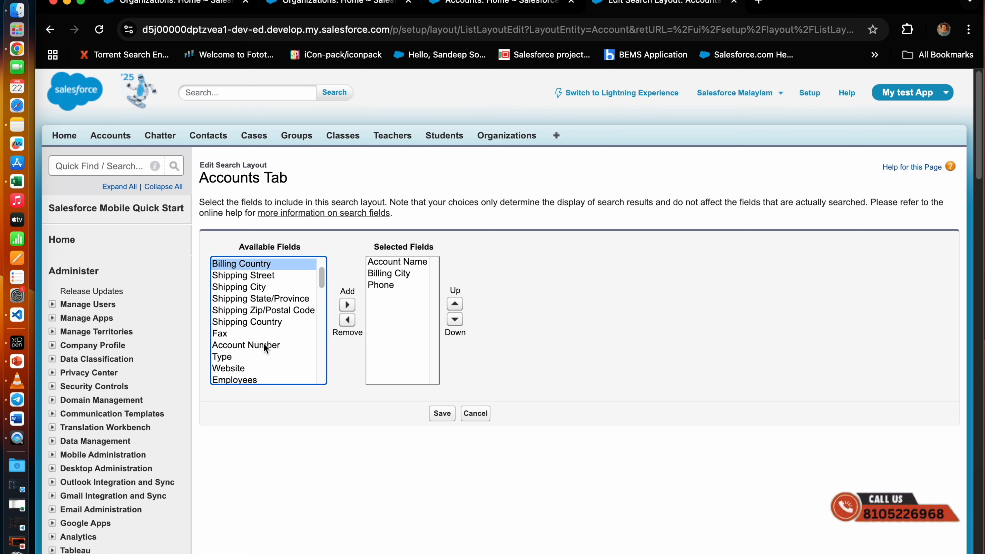
left_click(282, 345)
left_click(343, 307)
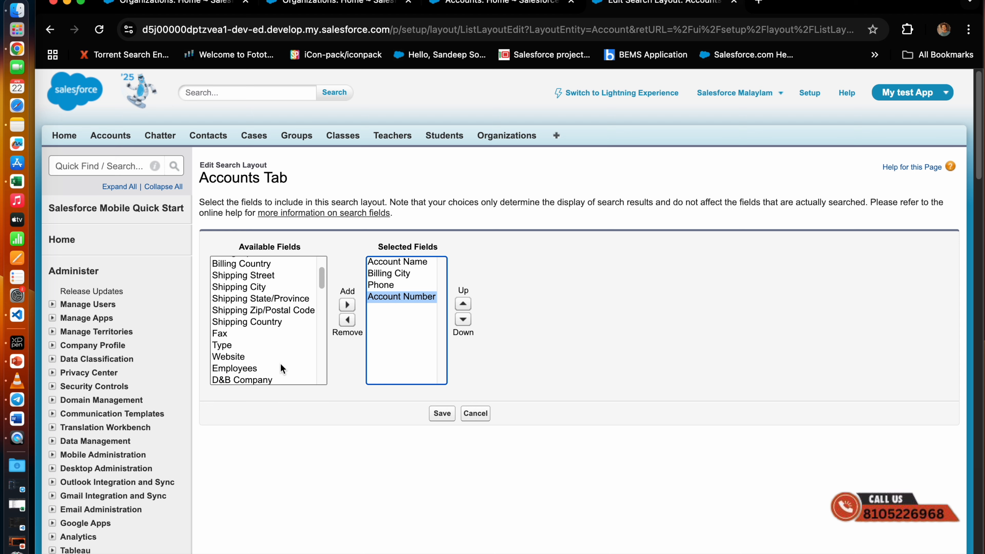
scroll(280, 363, "down", 2)
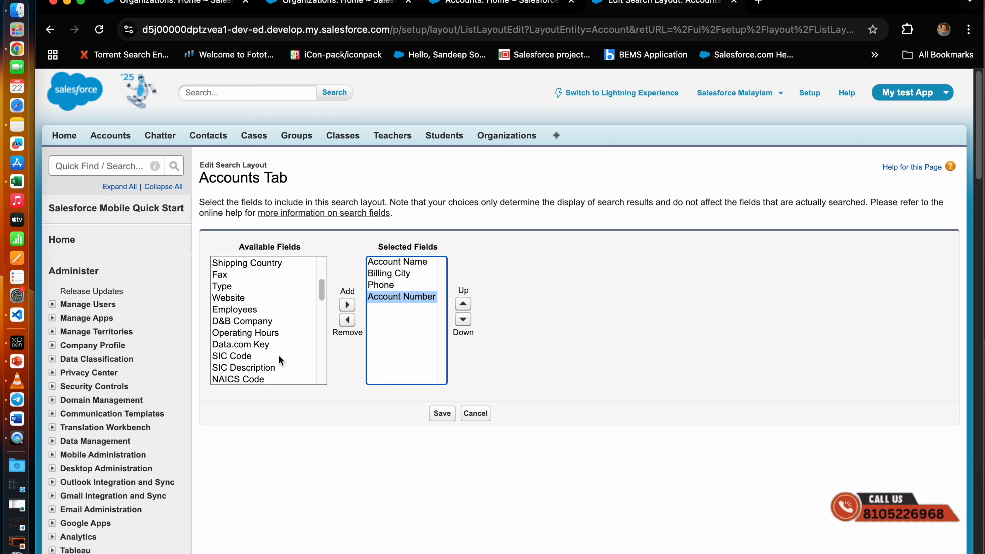
left_click(241, 287)
left_click(345, 305)
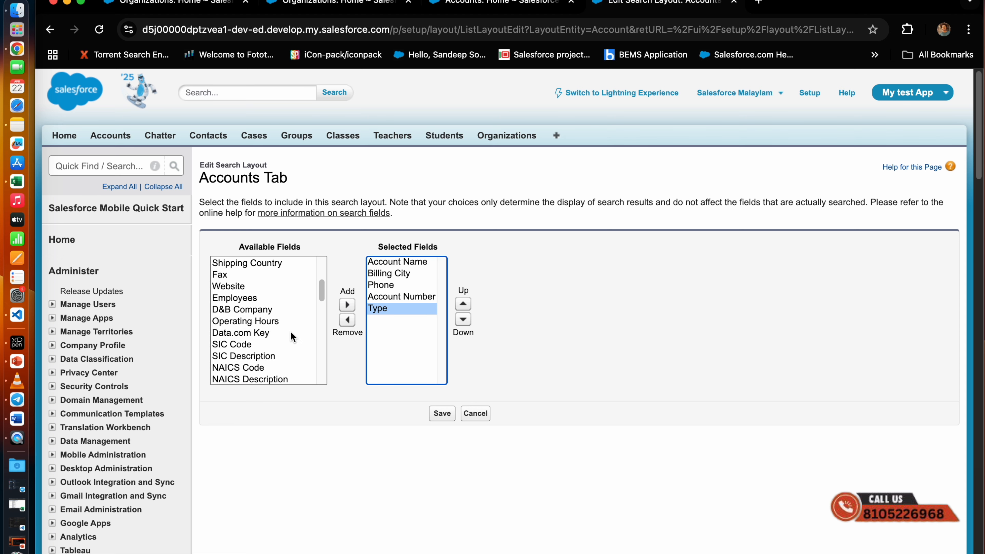
Step: Add Industry and Annual Revenue to the Accounts Tab layout's selected fields and save the layout
scroll(287, 336, "down", 3)
left_click(278, 336)
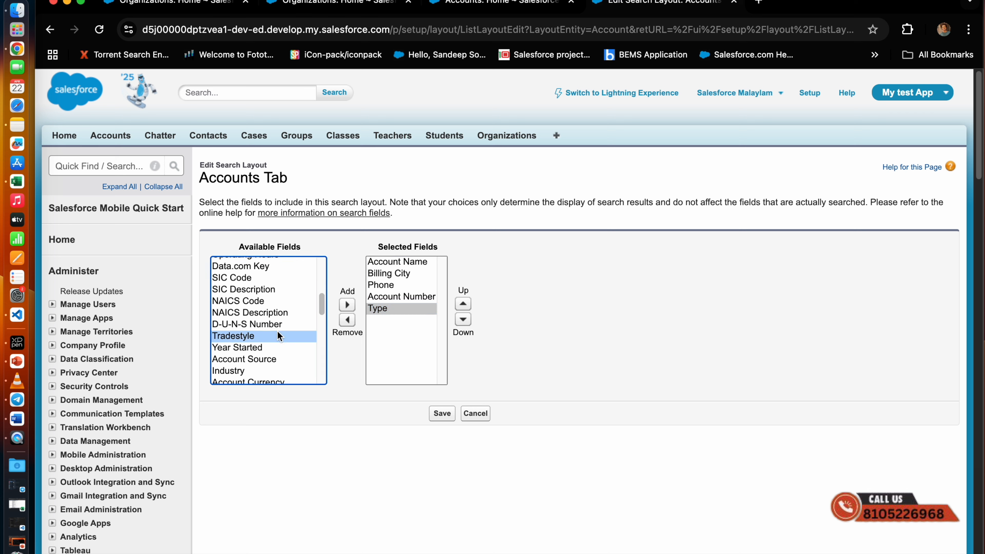
left_click(273, 371)
left_click(347, 305)
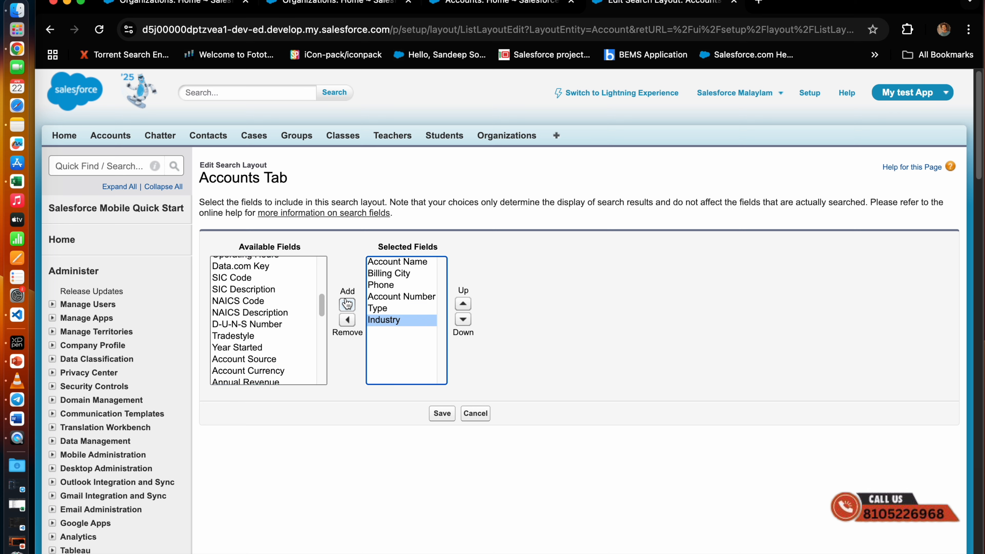
scroll(258, 346, "down", 3)
left_click(258, 351)
left_click(347, 304)
left_click(441, 407)
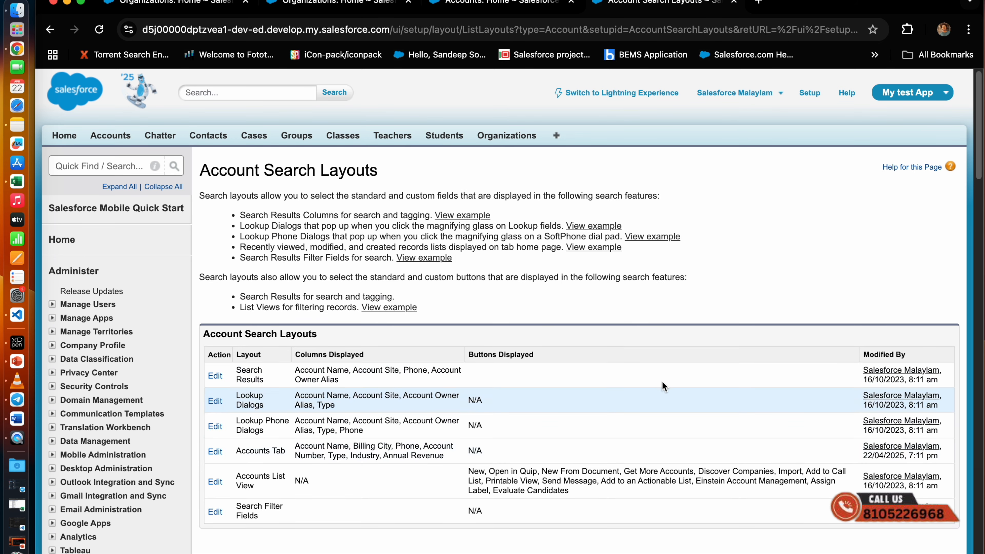
Step: Create an account named Test1 with an account number and the rating Hot
left_click(110, 135)
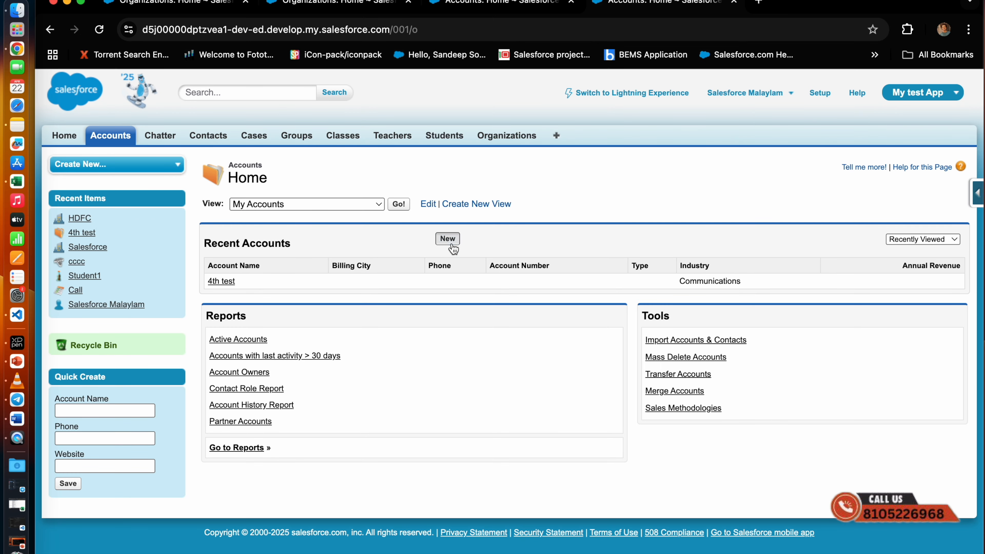
left_click(447, 238)
type("1234567")
left_click(388, 433)
type("Test1")
left_click(743, 258)
left_click(746, 307)
scroll(640, 417, "down", 7)
Step: Fill in the Test1 account's Billing City field with the text "Billing City"
scroll(549, 350, "up", 1)
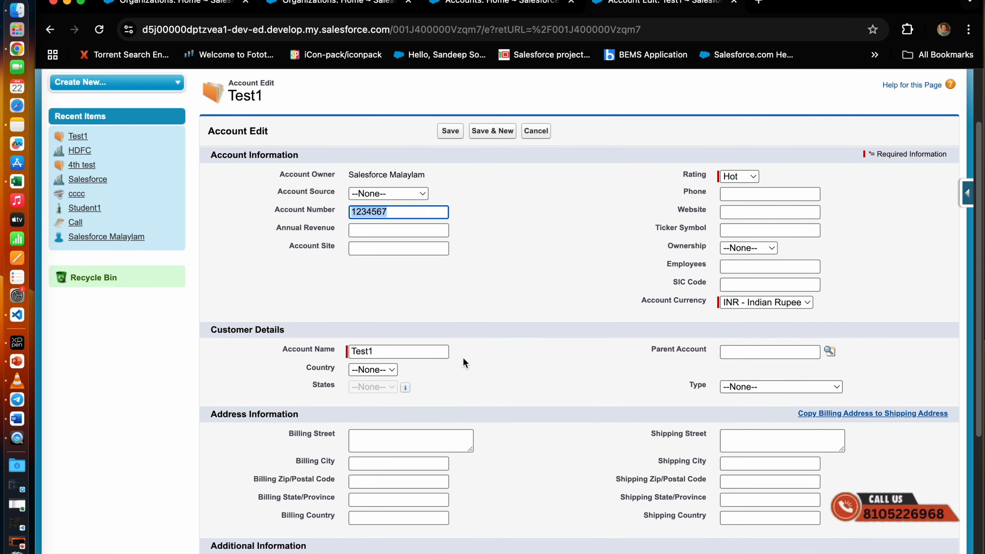
scroll(463, 357, "down", 2)
left_click(366, 404)
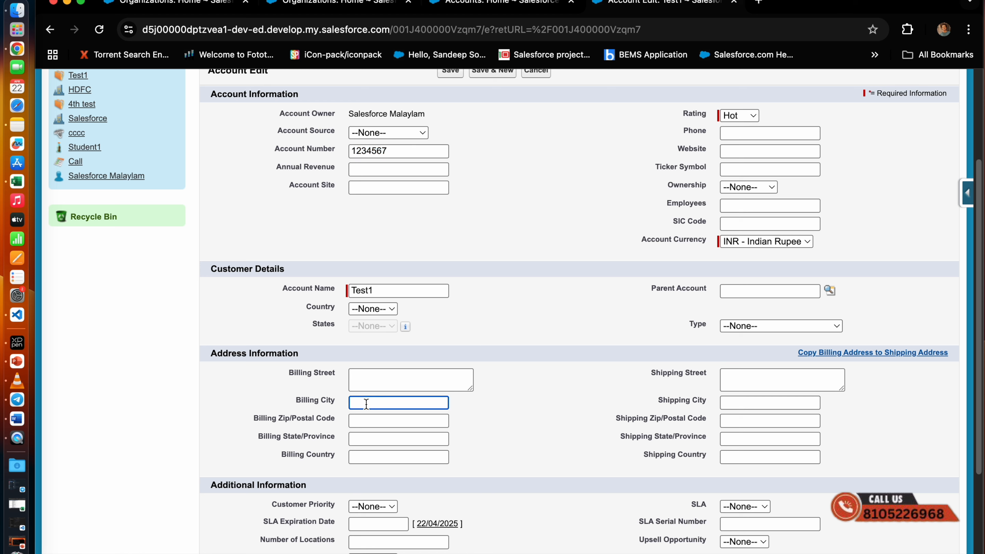
triple_click(309, 400)
key("super+c")
left_click(411, 405)
key("super+v")
Step: Enter the account's phone number, set its Type to Prospect, and save the record
scroll(378, 184, "up", 1)
left_click(739, 177)
type("987654321")
left_click(766, 363)
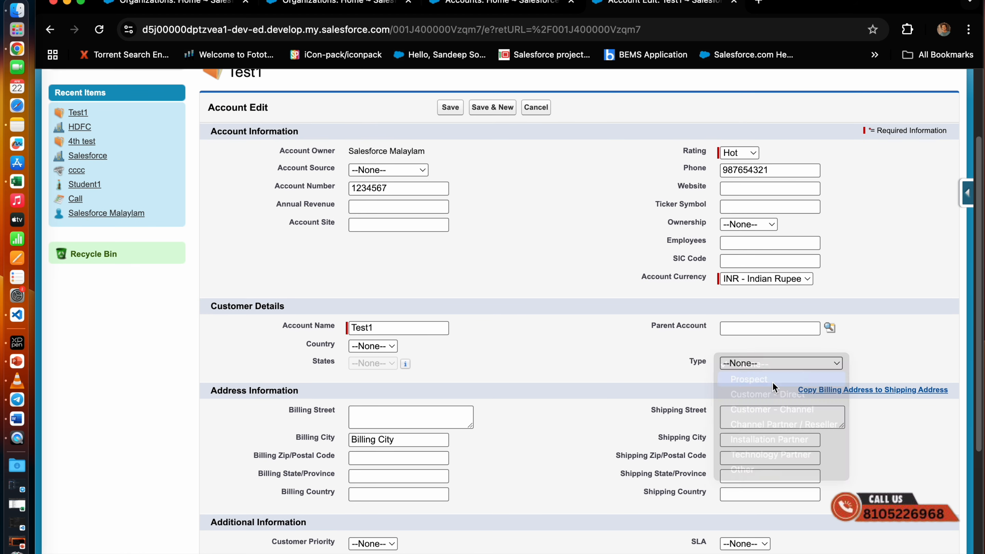
left_click(762, 379)
scroll(600, 352, "down", 5)
left_click(453, 517)
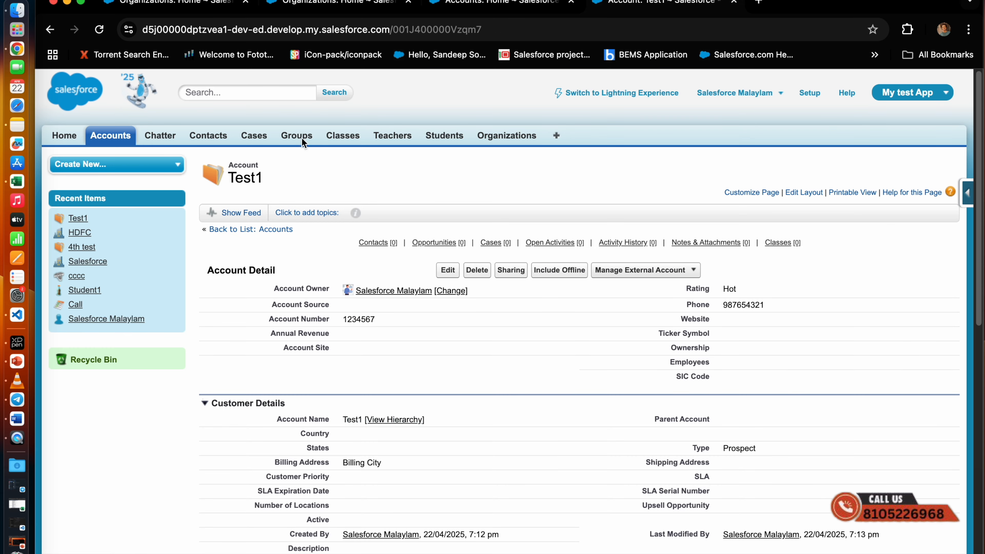
Step: Review the columns displayed on the Accounts and Organizations home lists
left_click(109, 136)
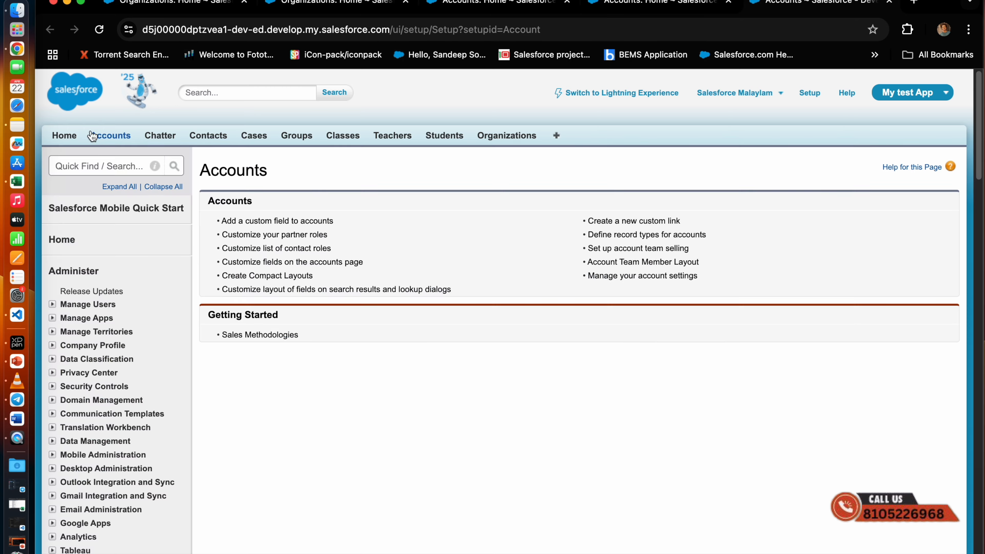
left_click(108, 135)
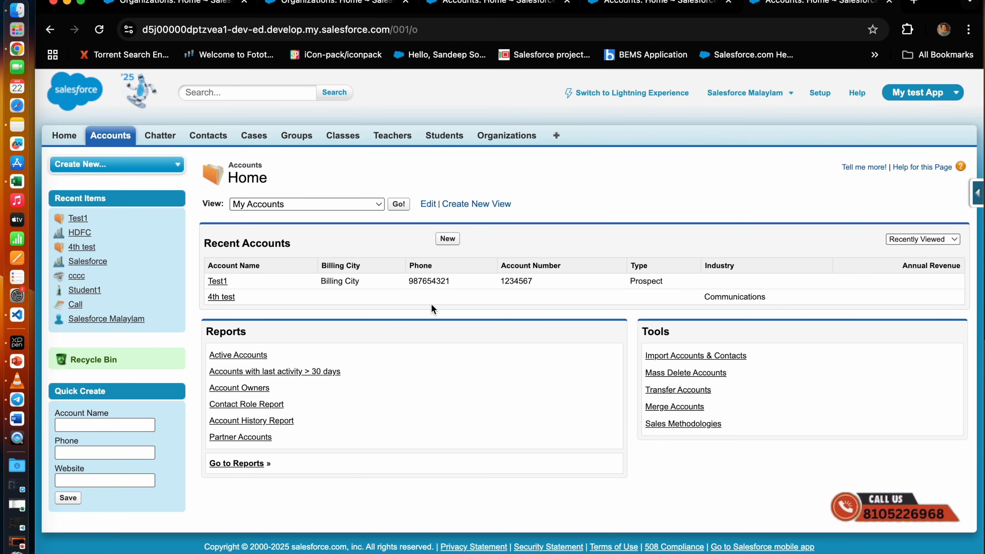
left_click(506, 136)
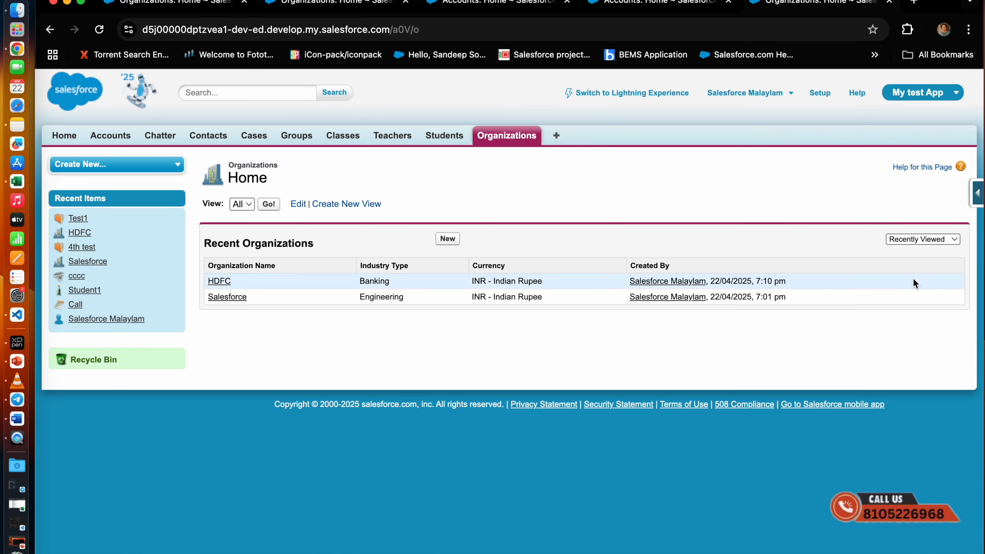
Step: Open the Search Filter Fields layout of the Organization custom object for editing
left_click(979, 194)
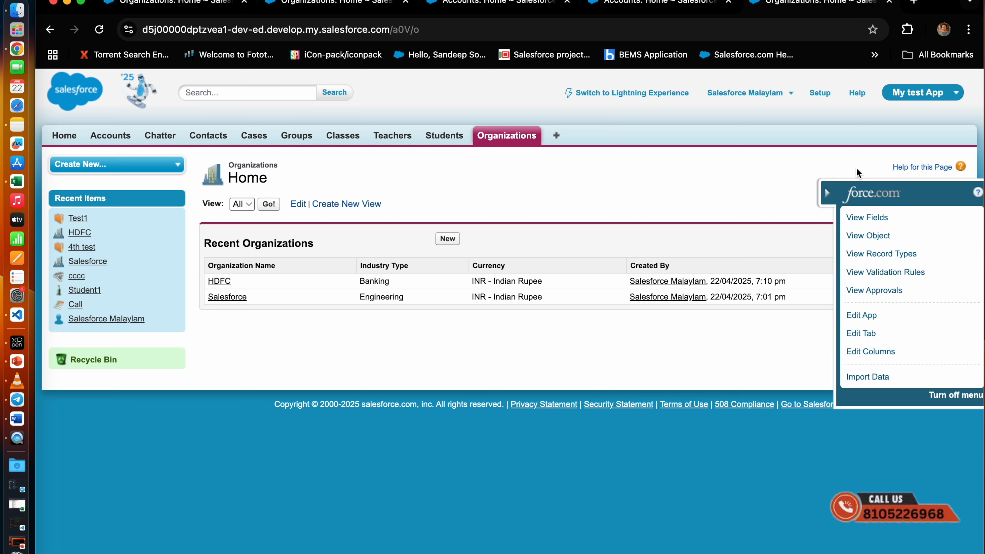
left_click(862, 236)
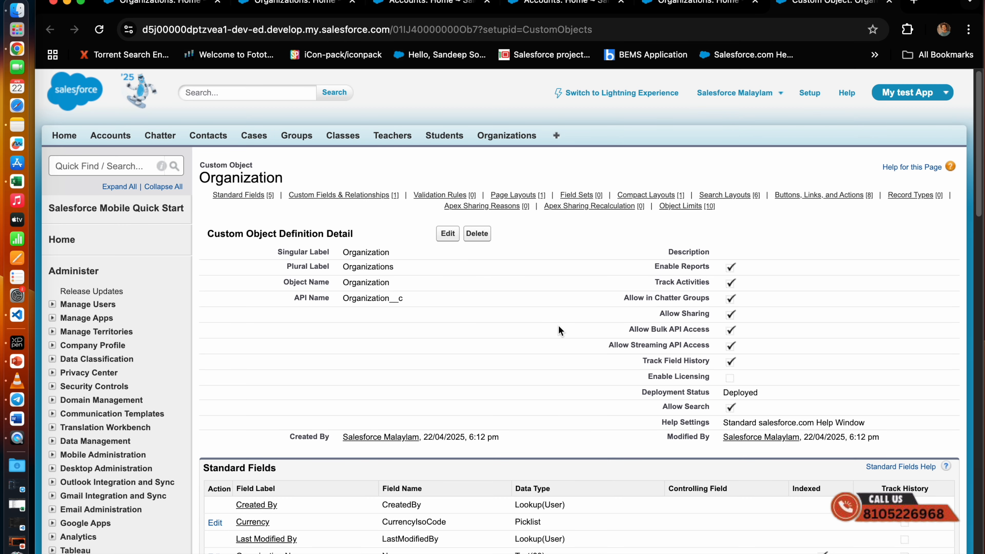
scroll(558, 325, "down", 20)
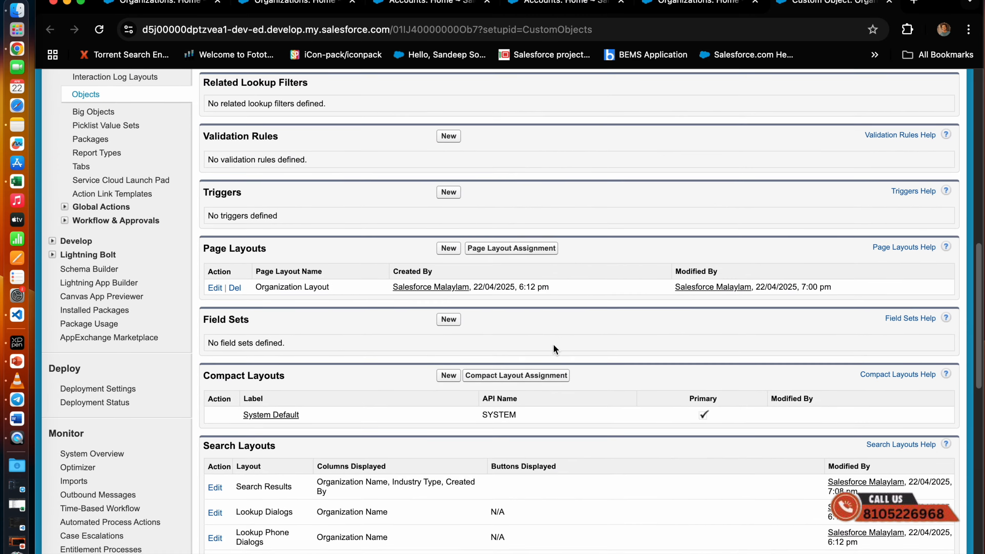
scroll(554, 347, "down", 5)
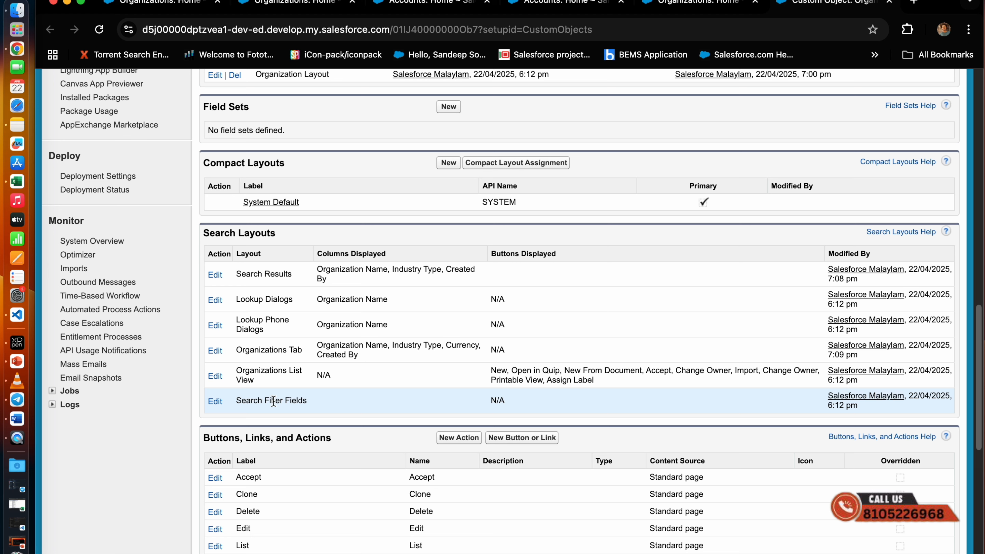
left_click(224, 400)
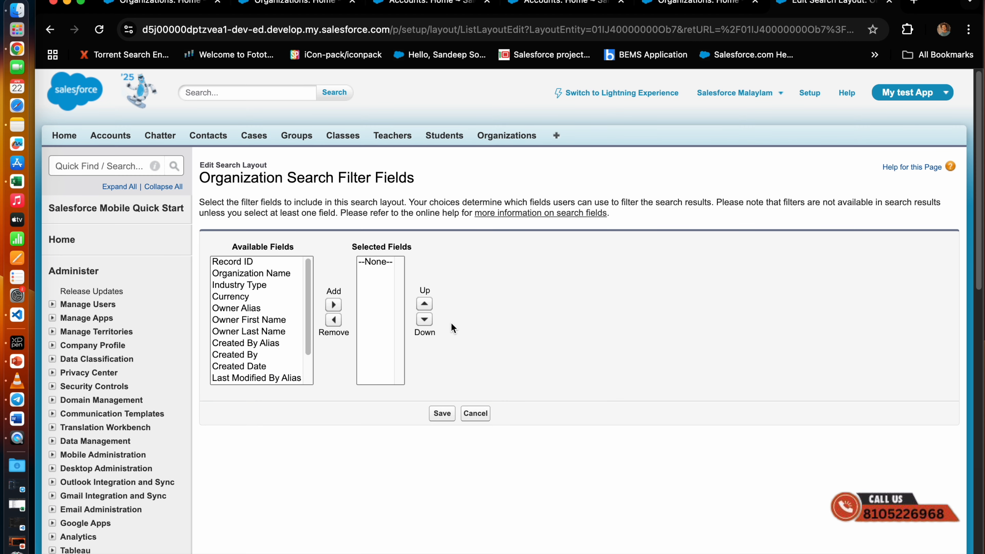
Step: Add Industry Type to the selected search filter fields for Organization and save the layout
left_click(265, 285)
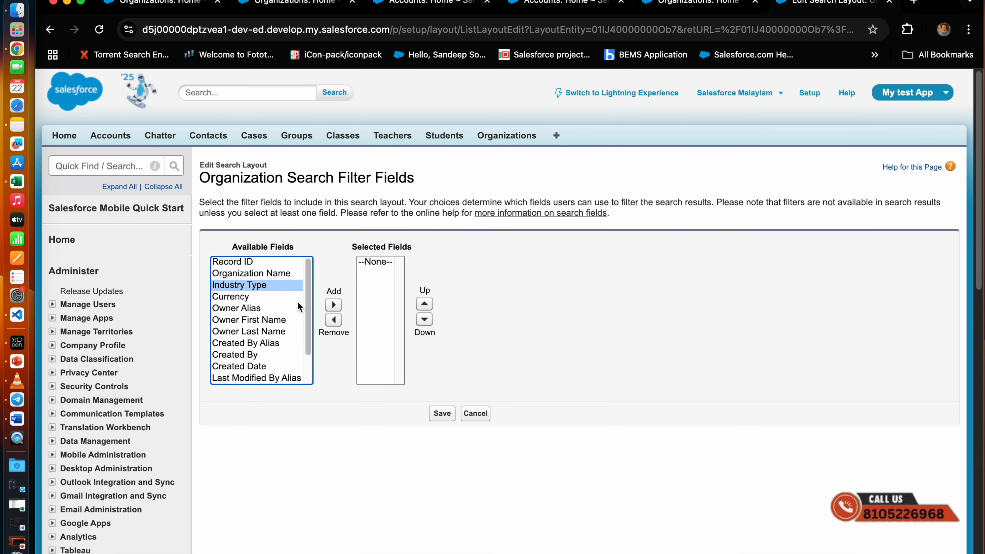
left_click(333, 304)
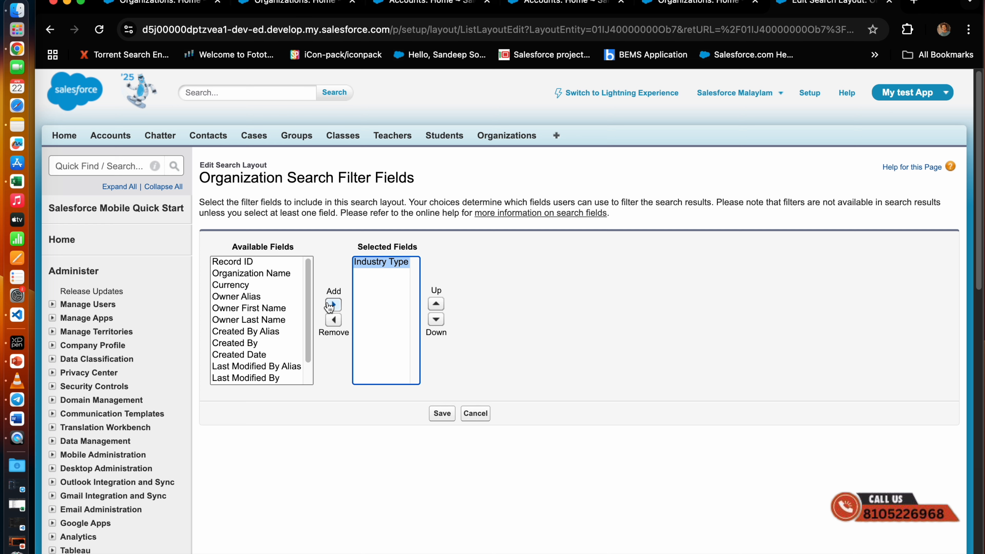
left_click(442, 413)
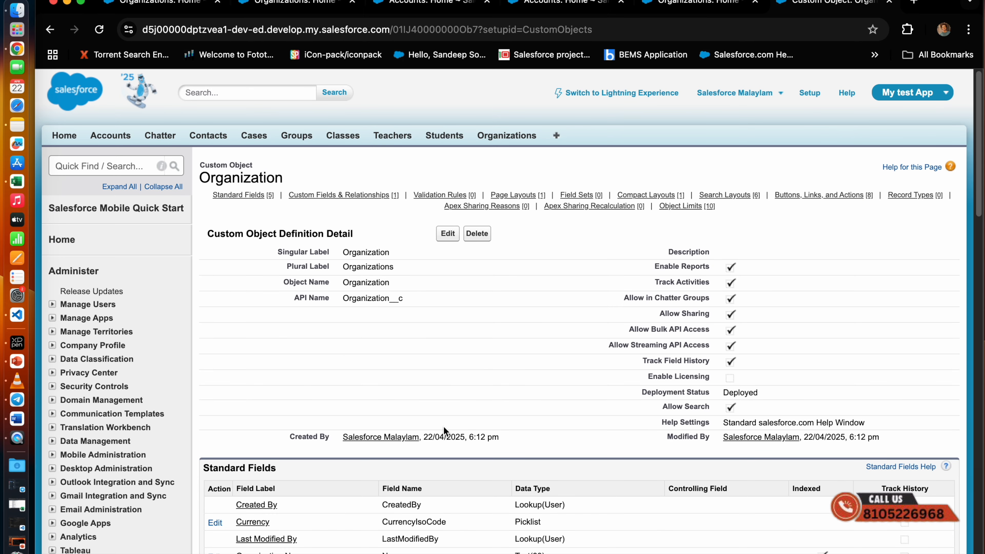
Step: Search the records for HDFC and show the filters for the Organizations results
left_click(293, 94)
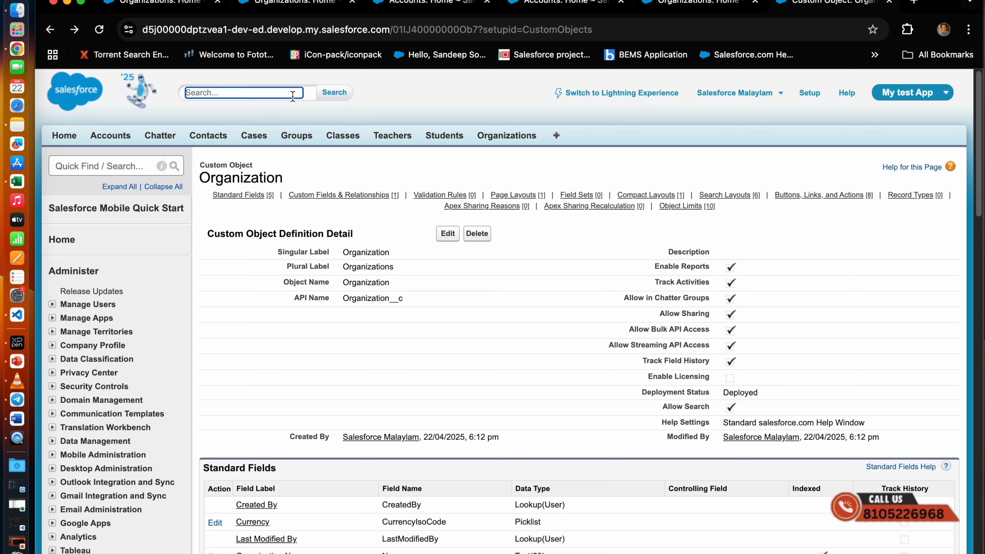
type("HDFC")
key("Return")
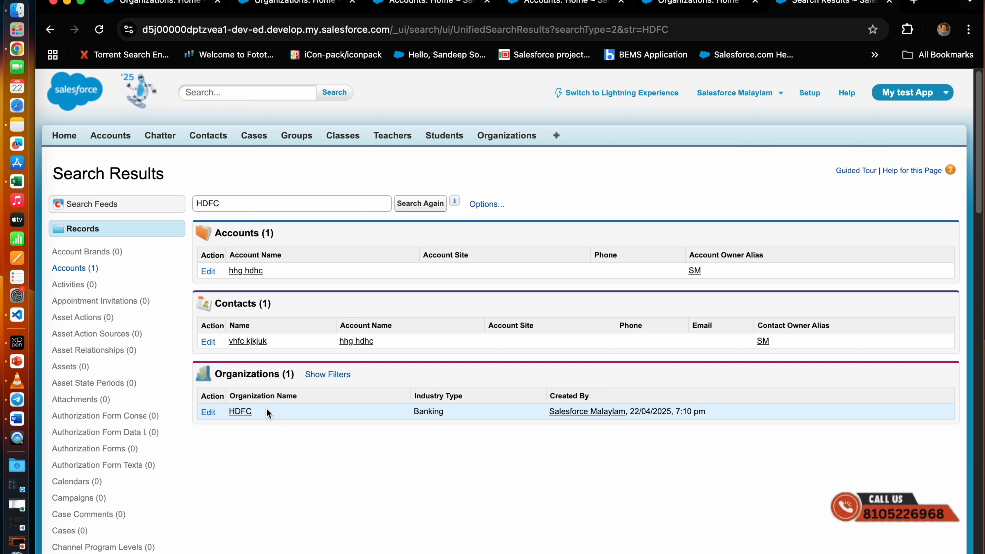
left_click(338, 374)
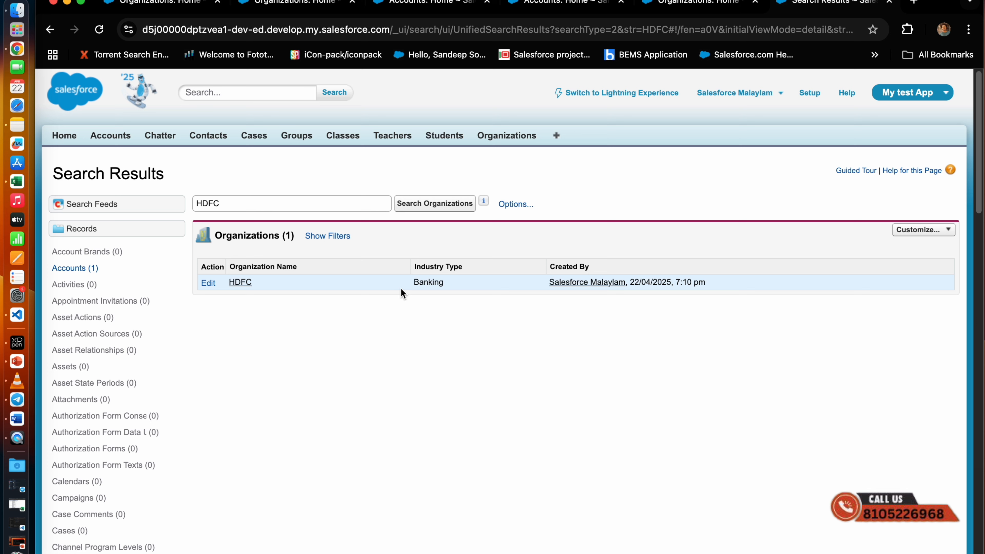
left_click(341, 237)
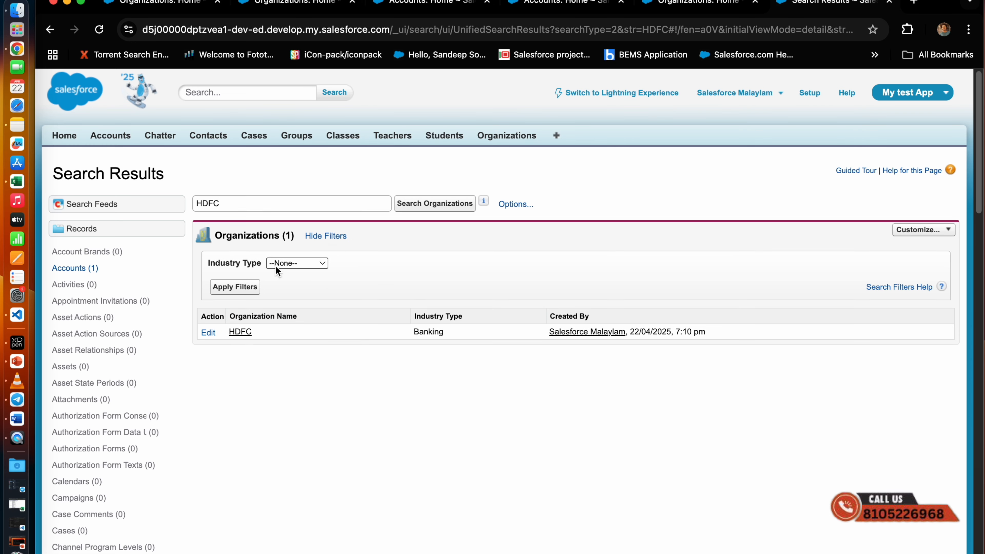
Step: Filter the Organizations search results by the Industry Type Banking, and clear that filter after checking the results
left_click(275, 266)
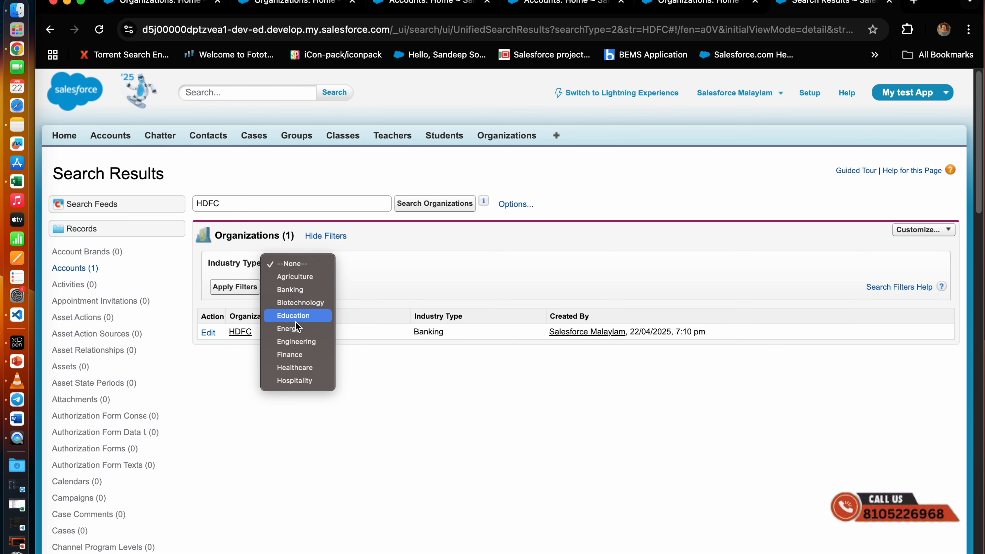
left_click(391, 276)
left_click(306, 261)
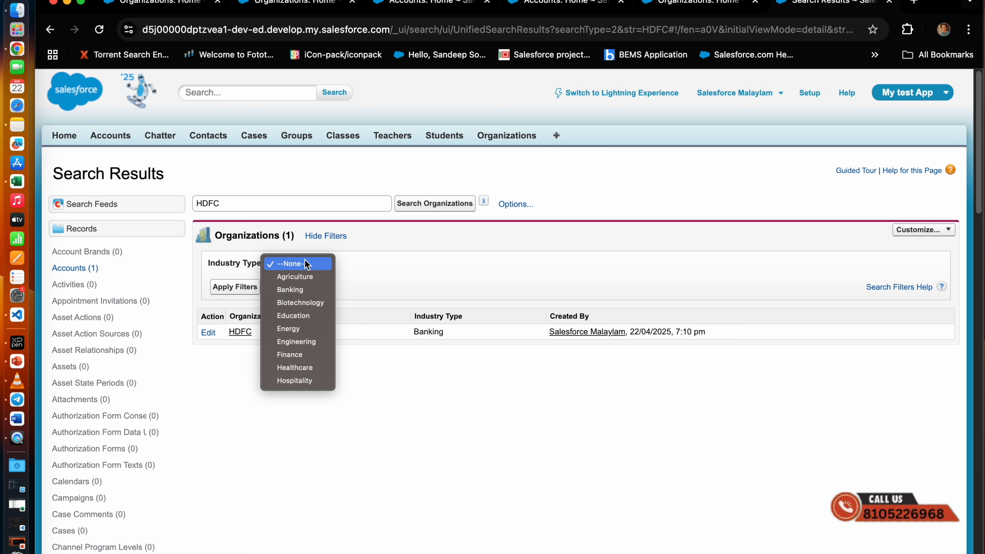
left_click(296, 289)
left_click(256, 290)
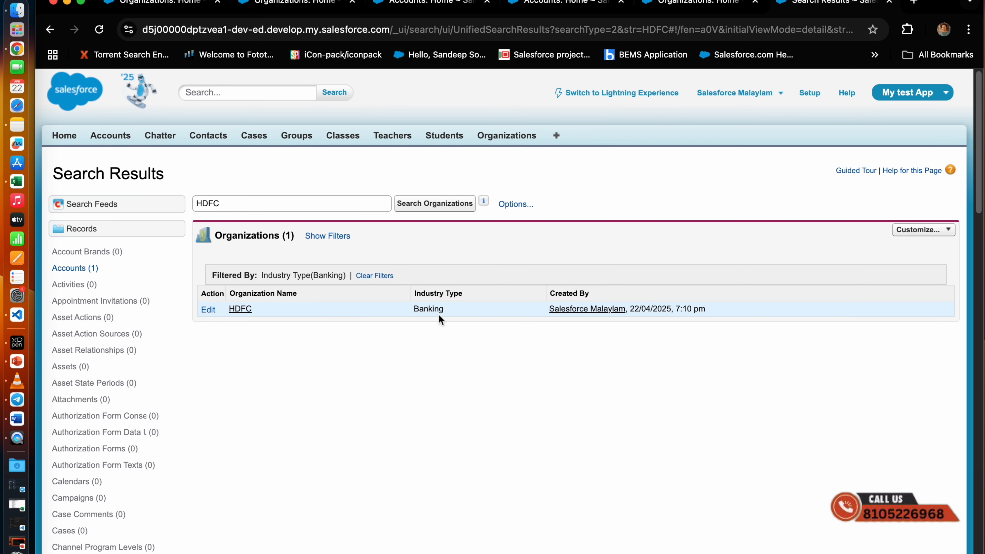
left_click(373, 276)
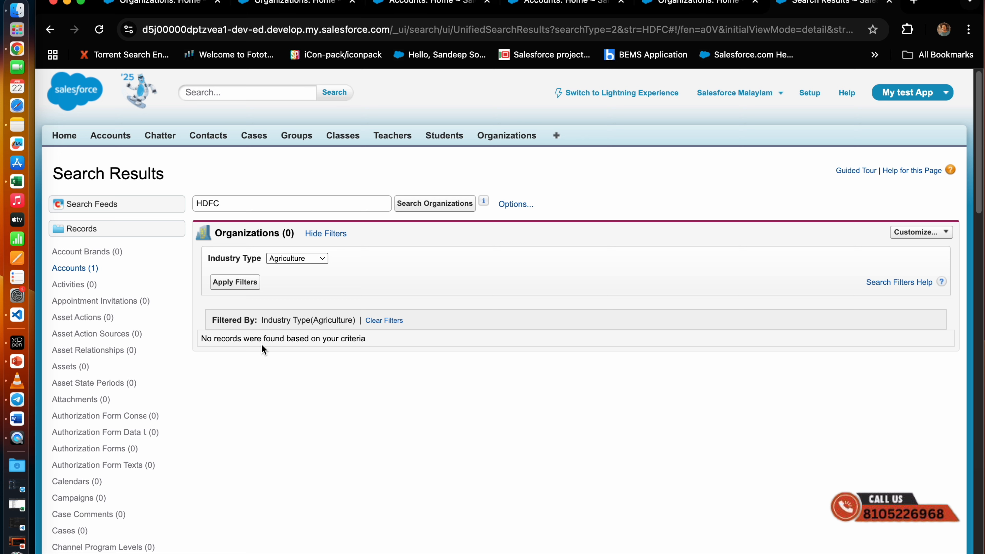